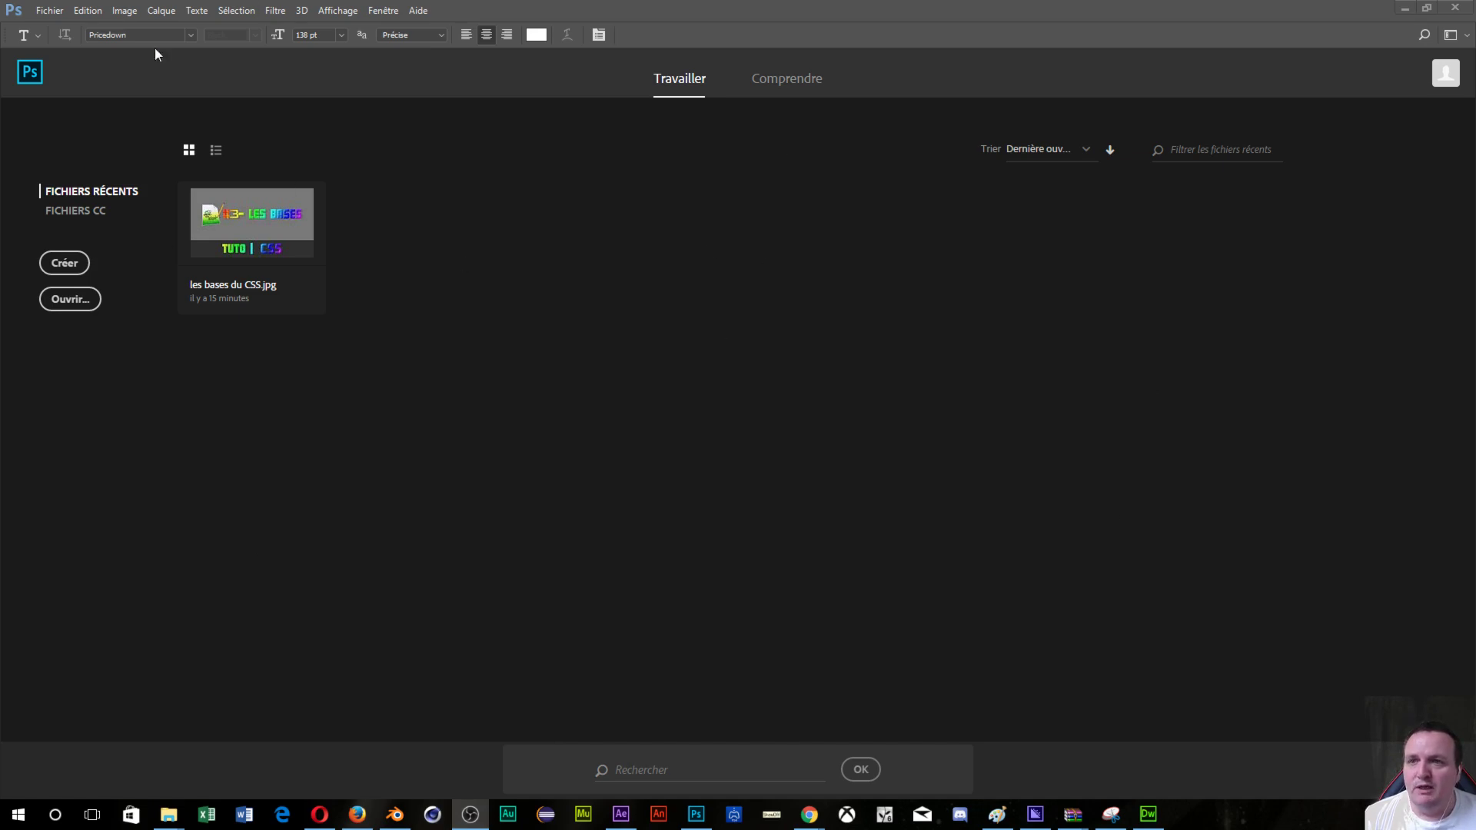
- Open the Performance preferences
click(83, 11)
click(83, 11)
click(83, 11)
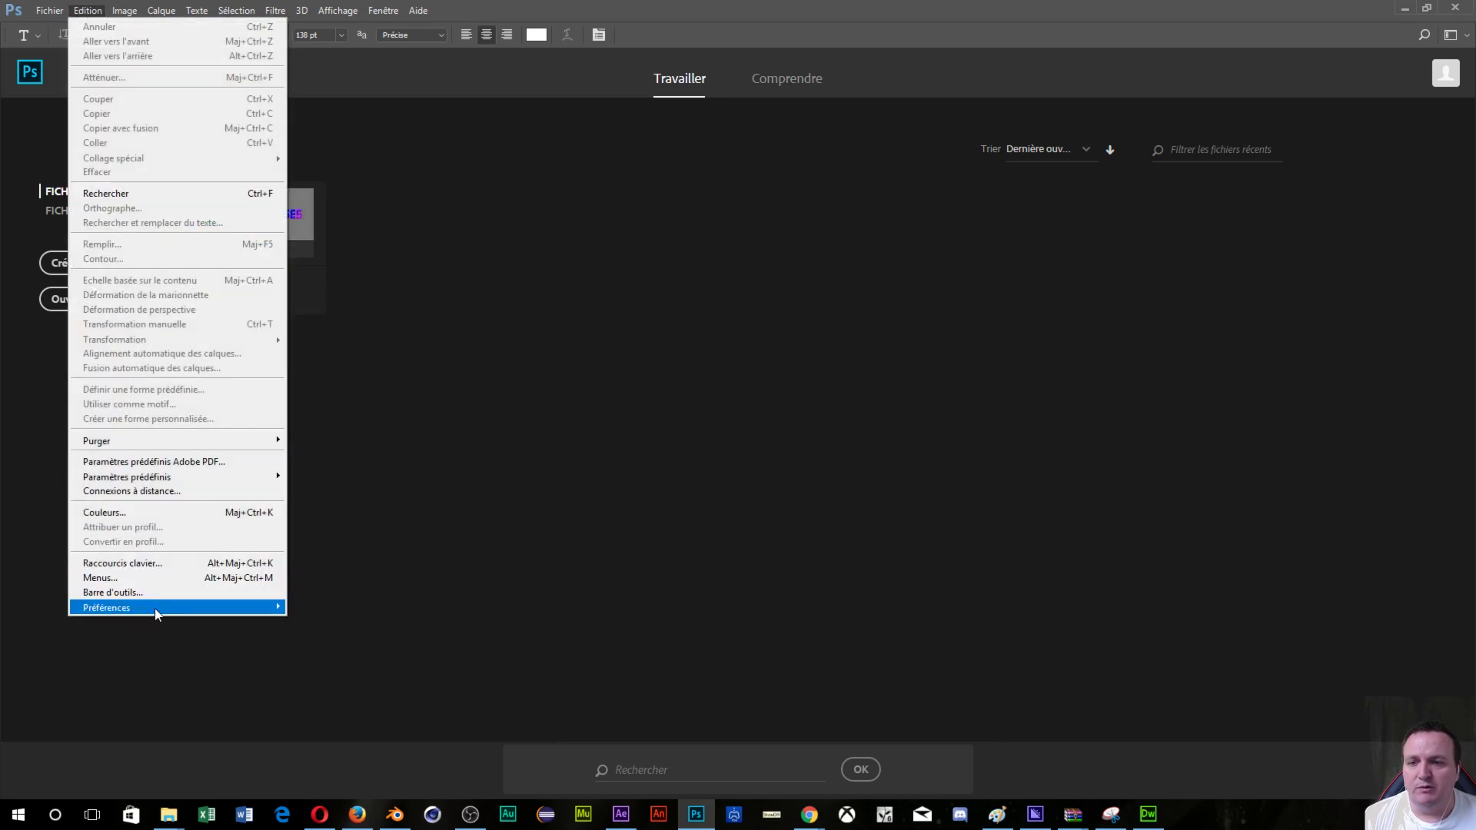
mouse_move(155, 607)
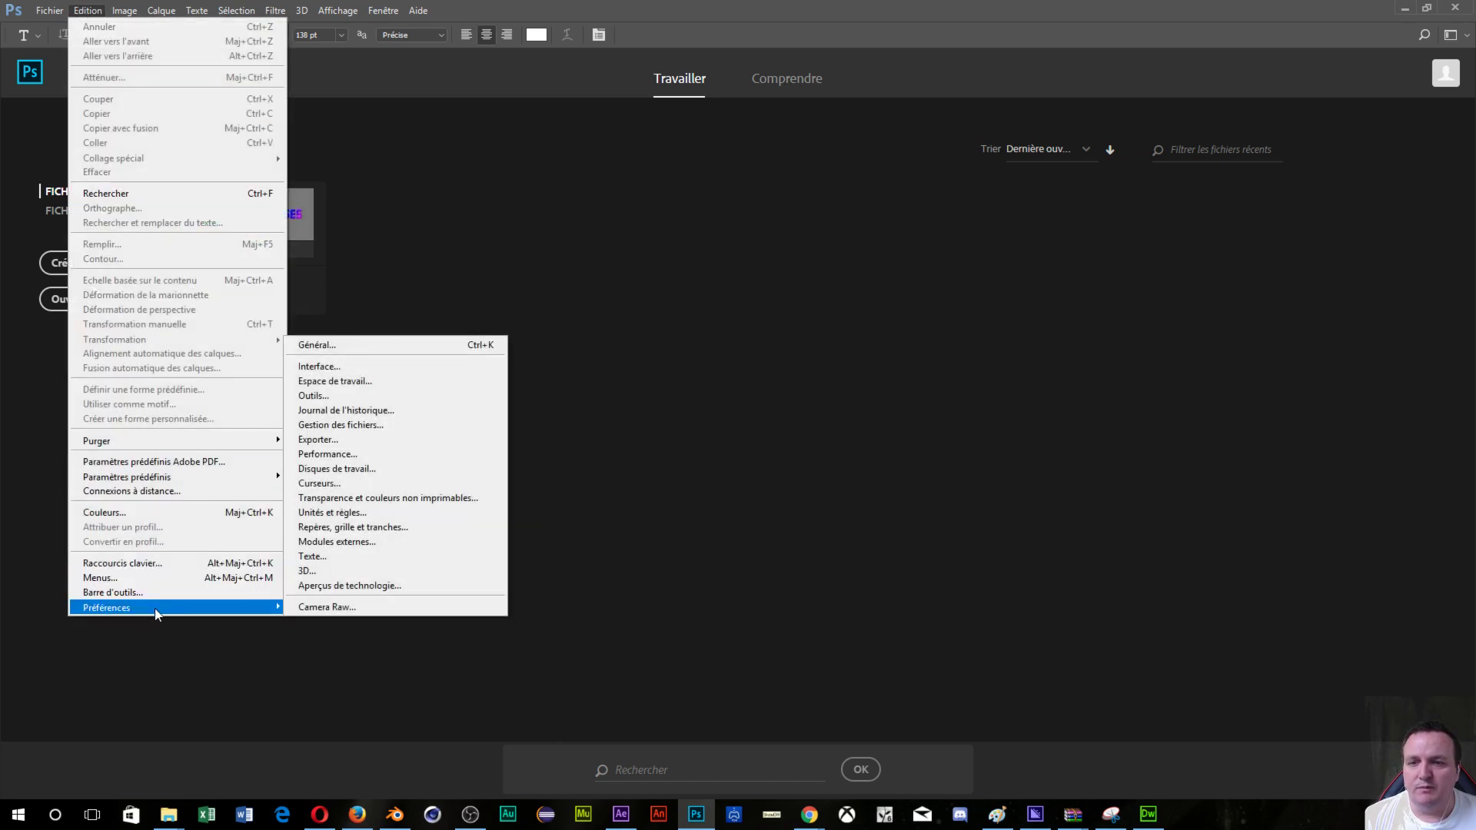
click(358, 454)
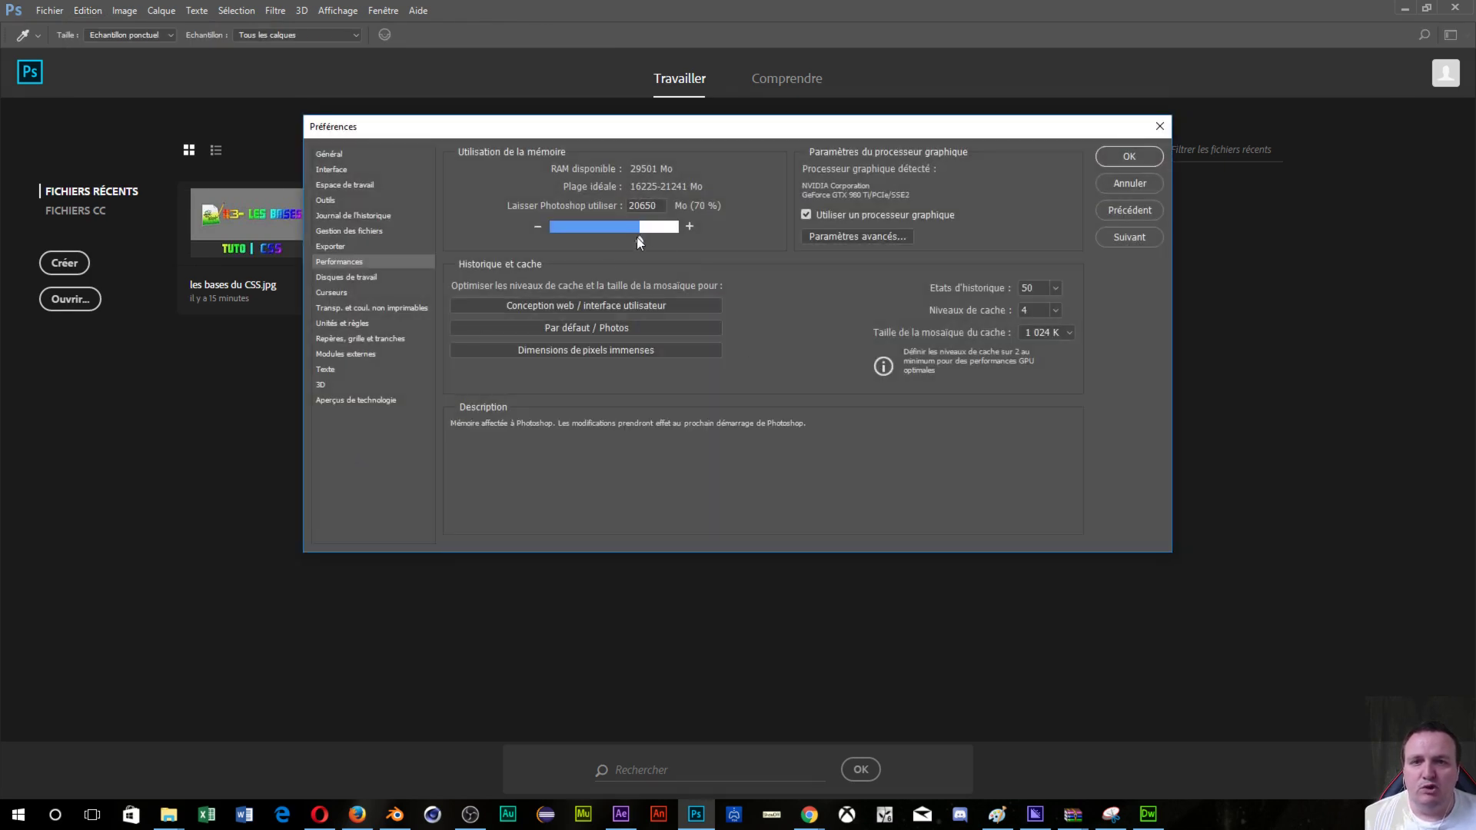
- Try different memory allotments for Photoshop, ending at 19962 Mo (67 %)
drag(607, 242, 588, 243)
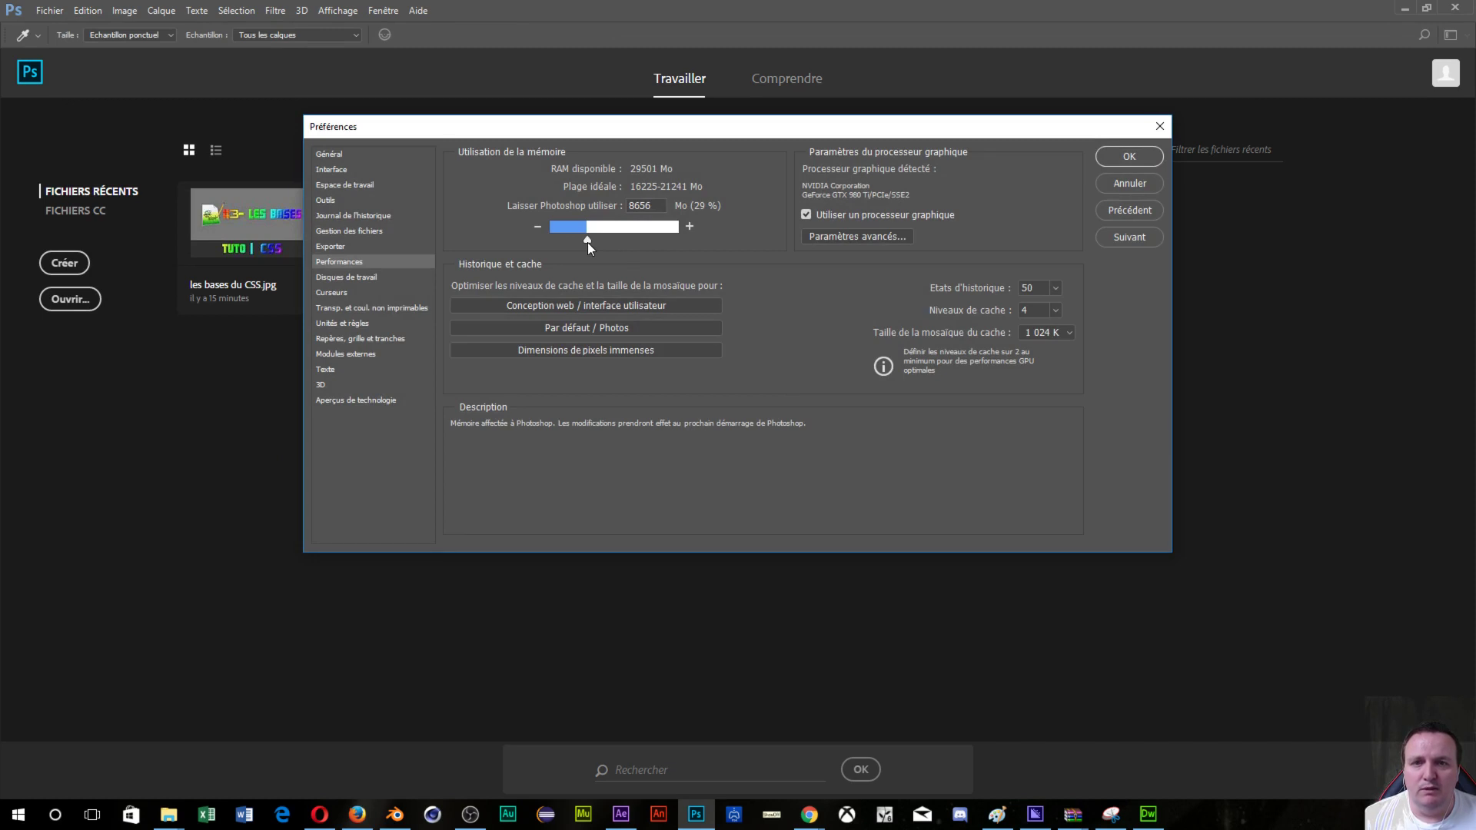
double_click(642, 205)
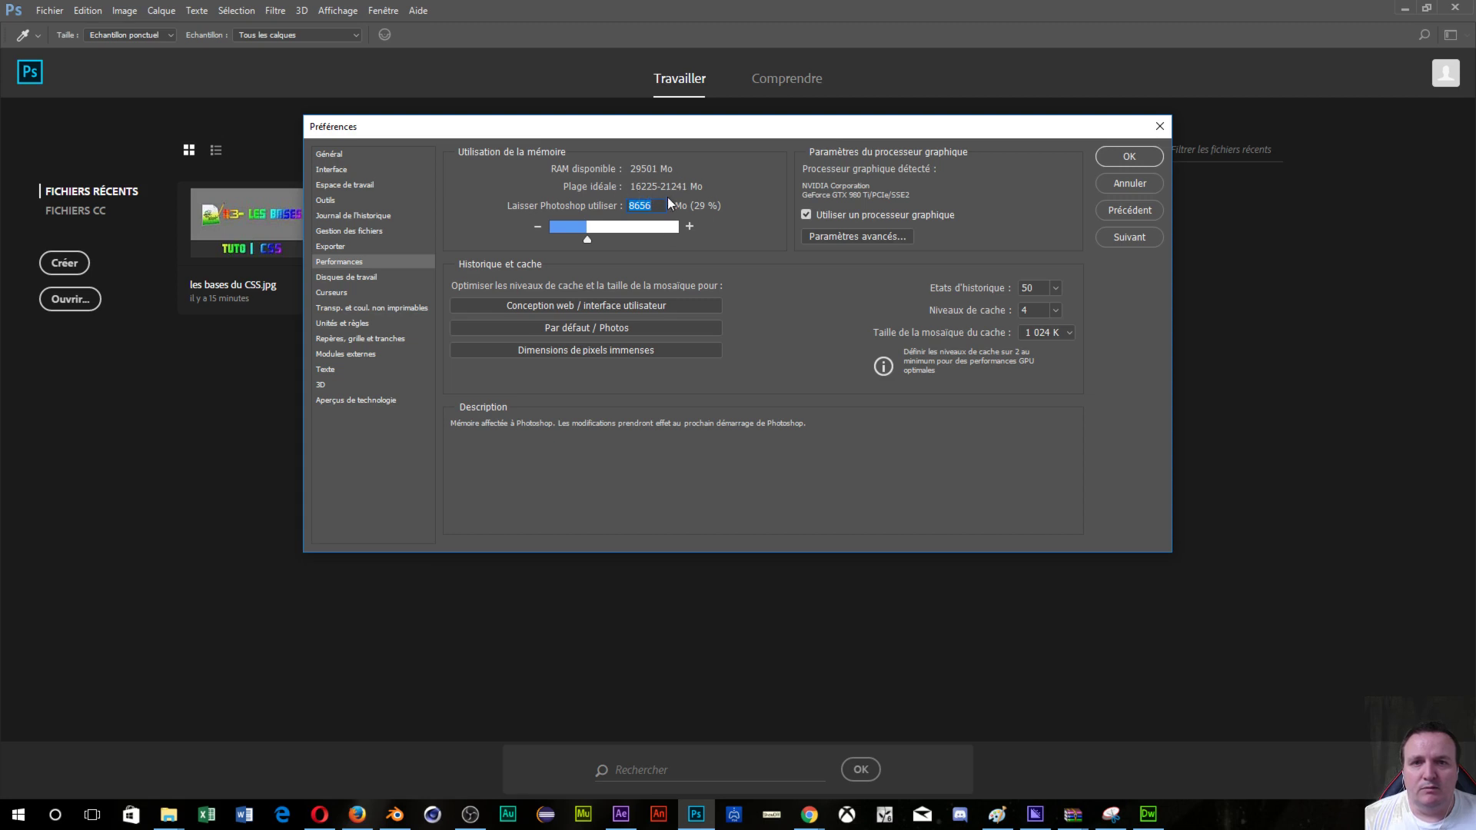
drag(584, 239, 658, 247)
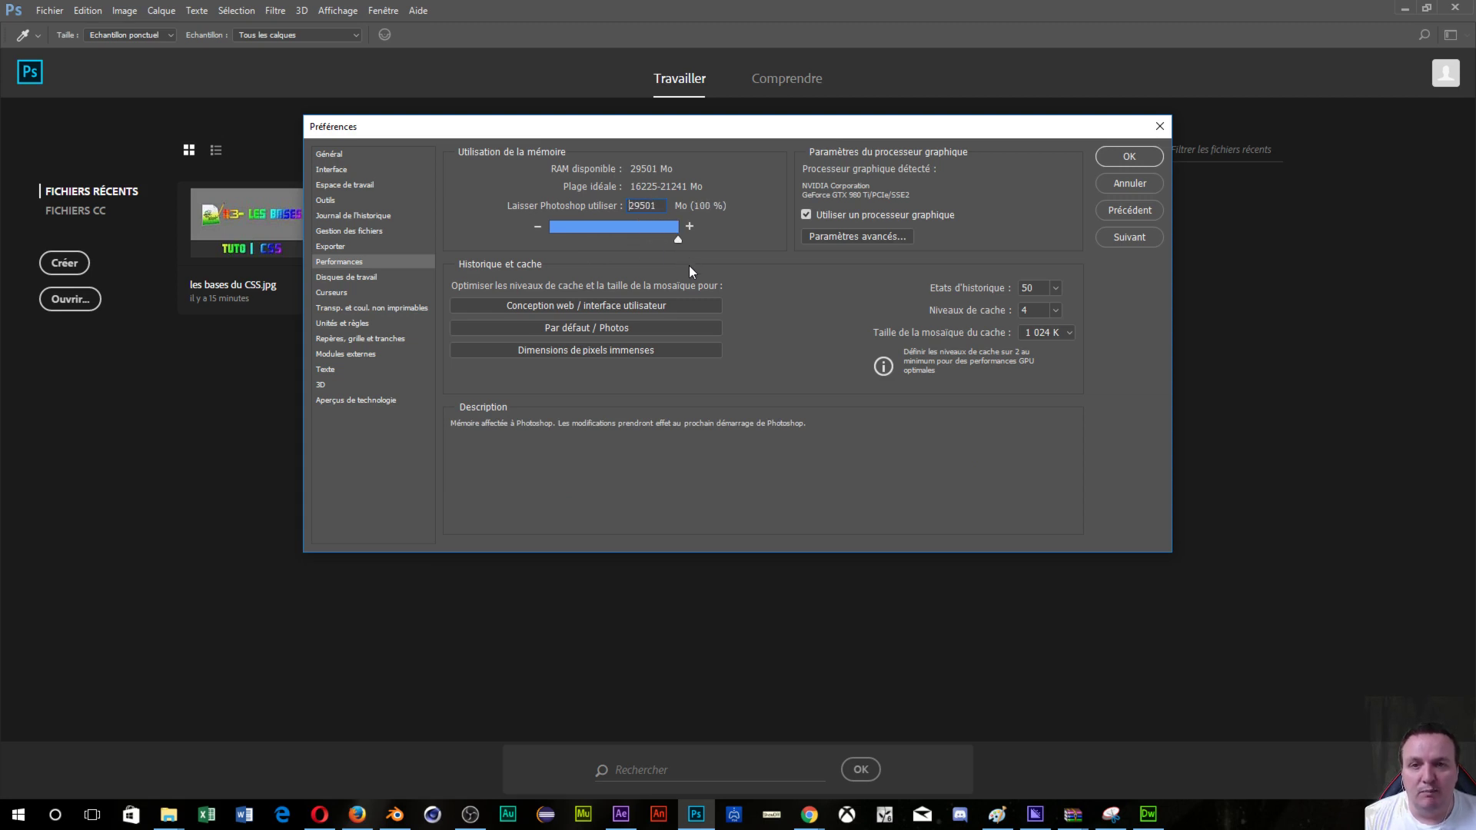
drag(688, 268, 620, 242)
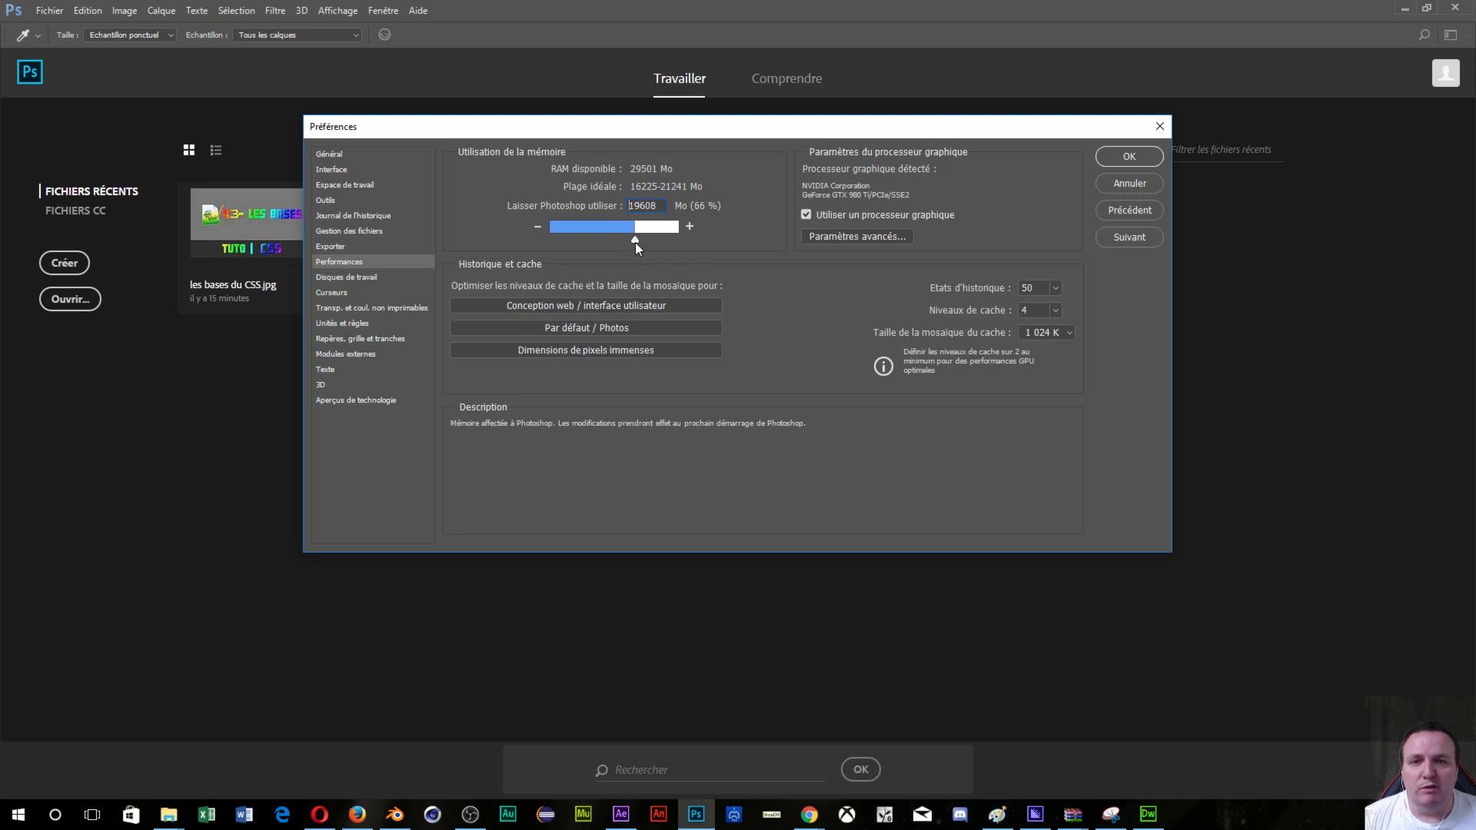
drag(636, 242, 636, 242)
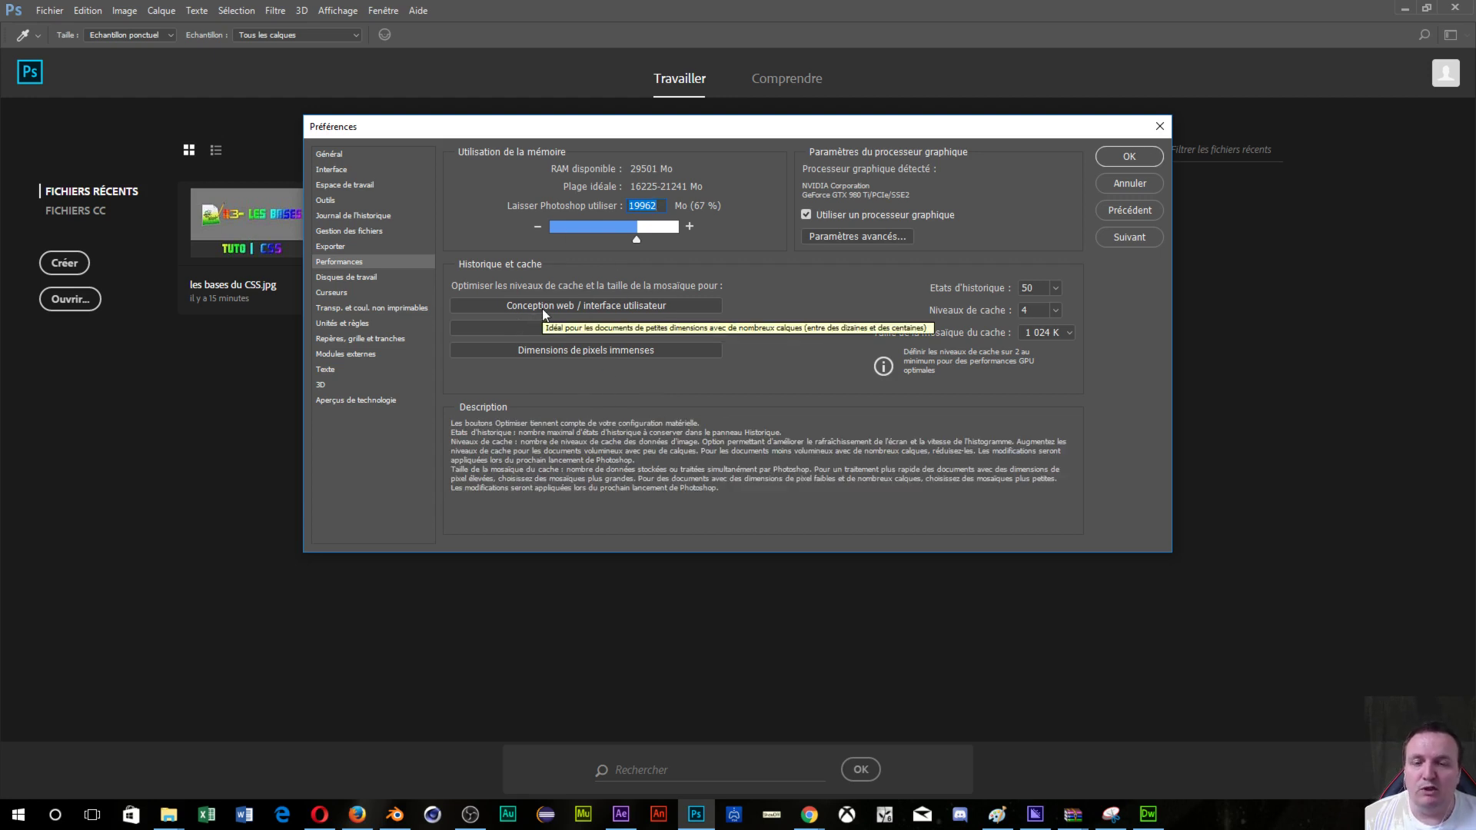
- Optimise the cache levels and tile size for "Conception web / interface utilisateur", then switch to "Par défaut / Photos"
click(581, 306)
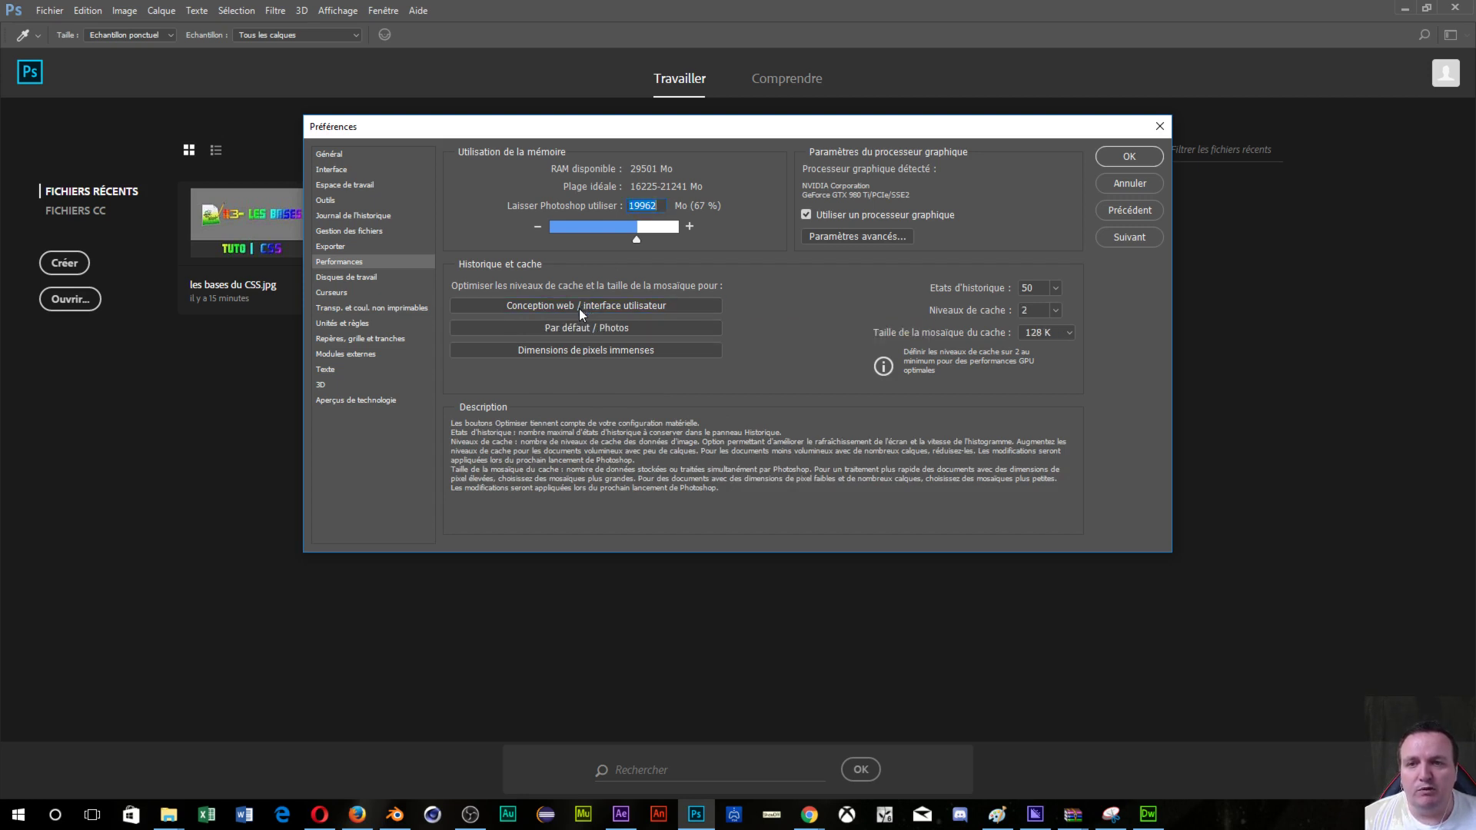
click(617, 326)
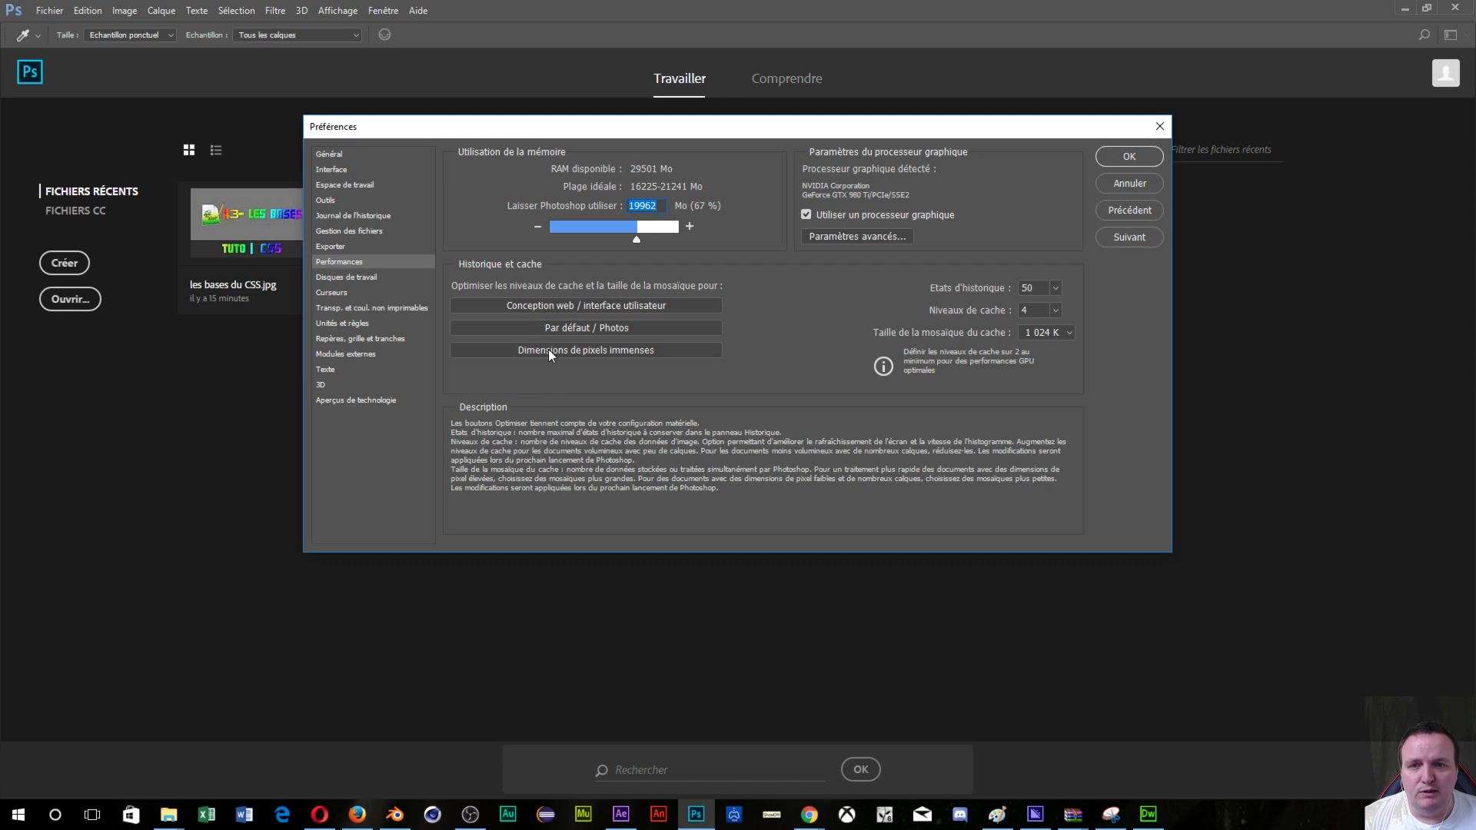
click(556, 327)
- Optimise the cache for "Dimensions de pixels immenses" and set the memory Photoshop may use to 16959 Mo (57 %)
drag(632, 238, 552, 248)
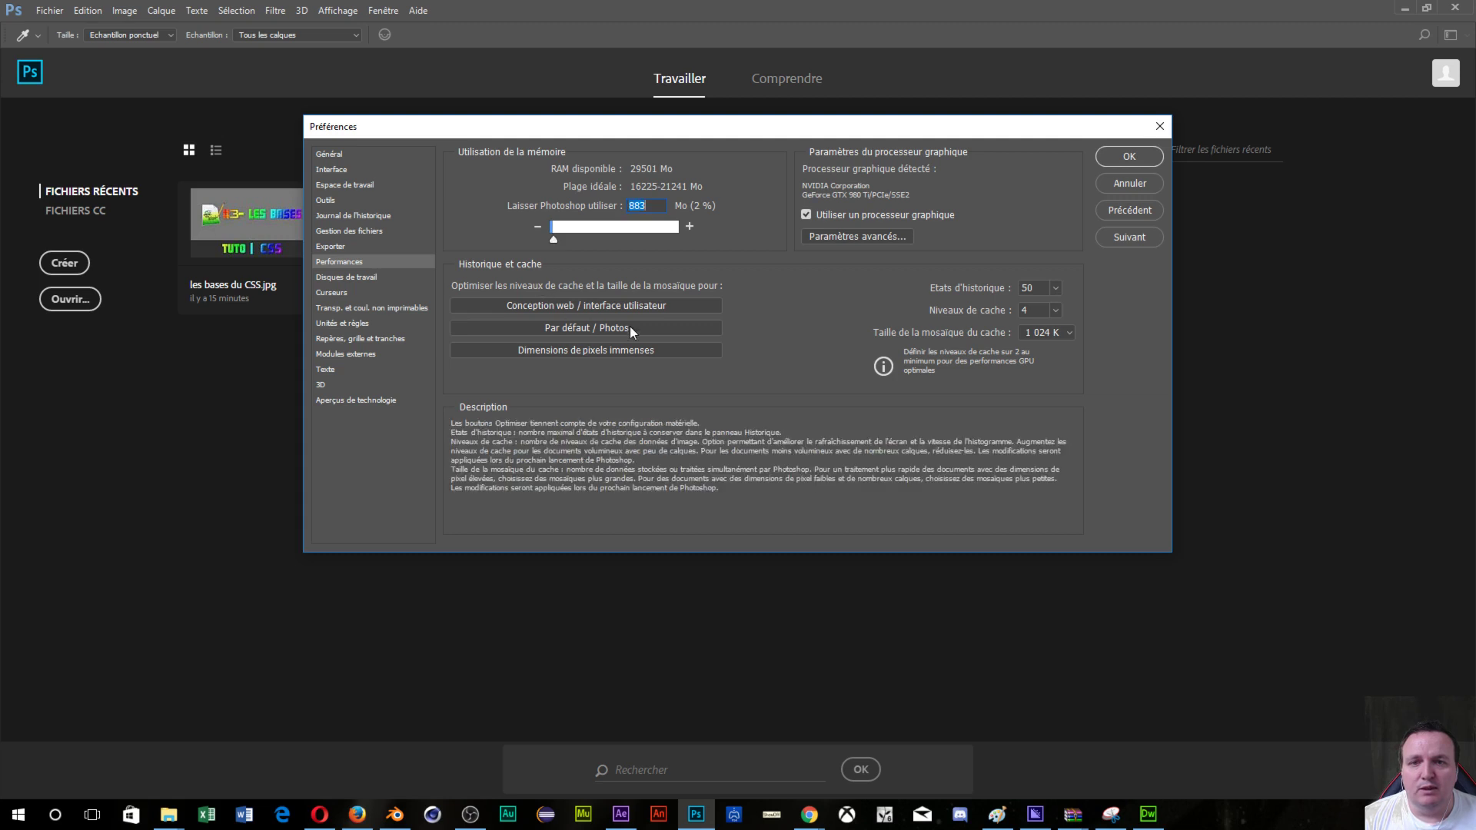
click(584, 301)
click(591, 351)
drag(550, 241, 624, 256)
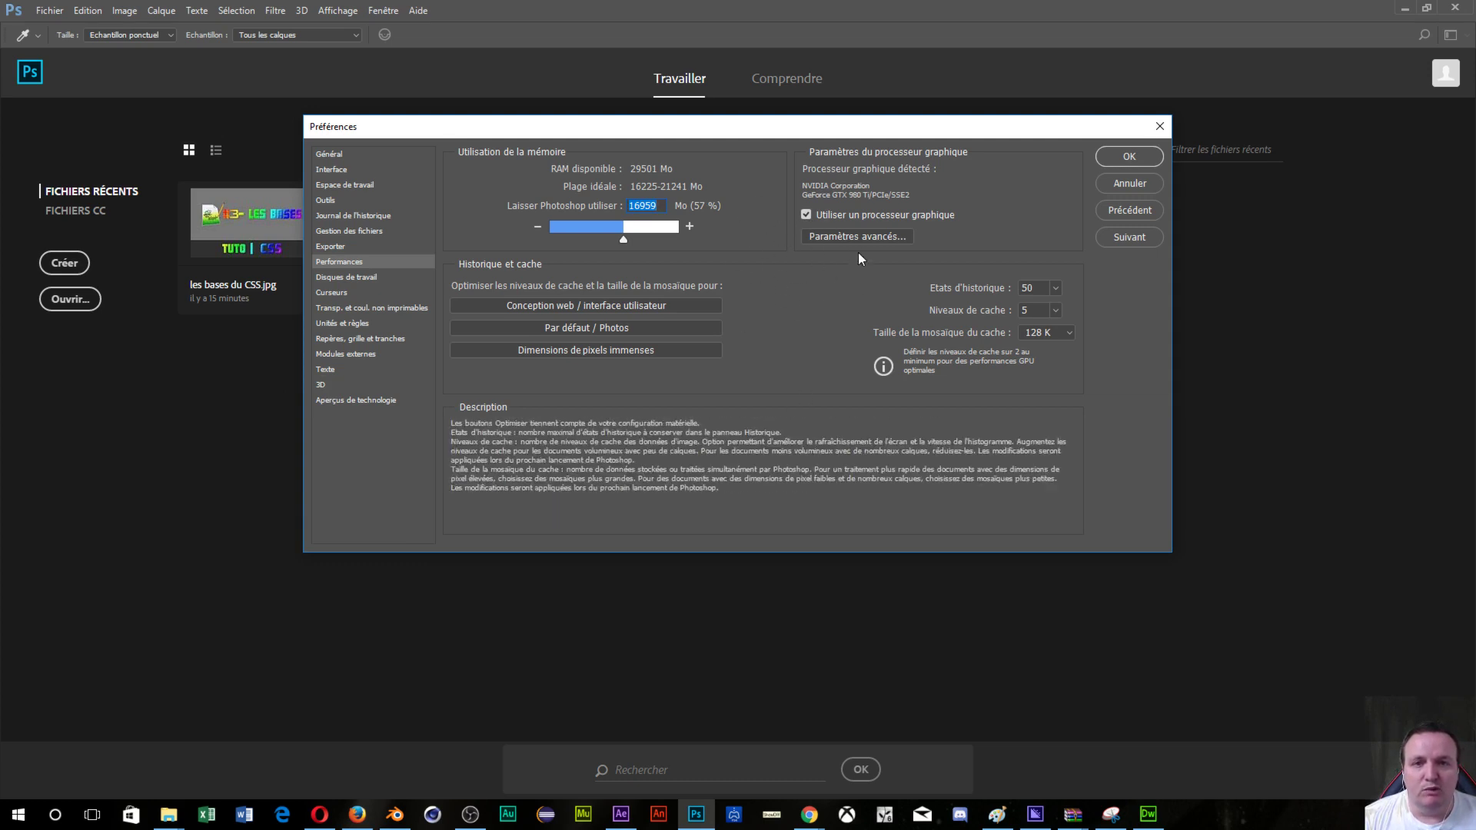
- Choose the "Avancé" drawing mode in the advanced graphics processor settings and accept them
click(832, 237)
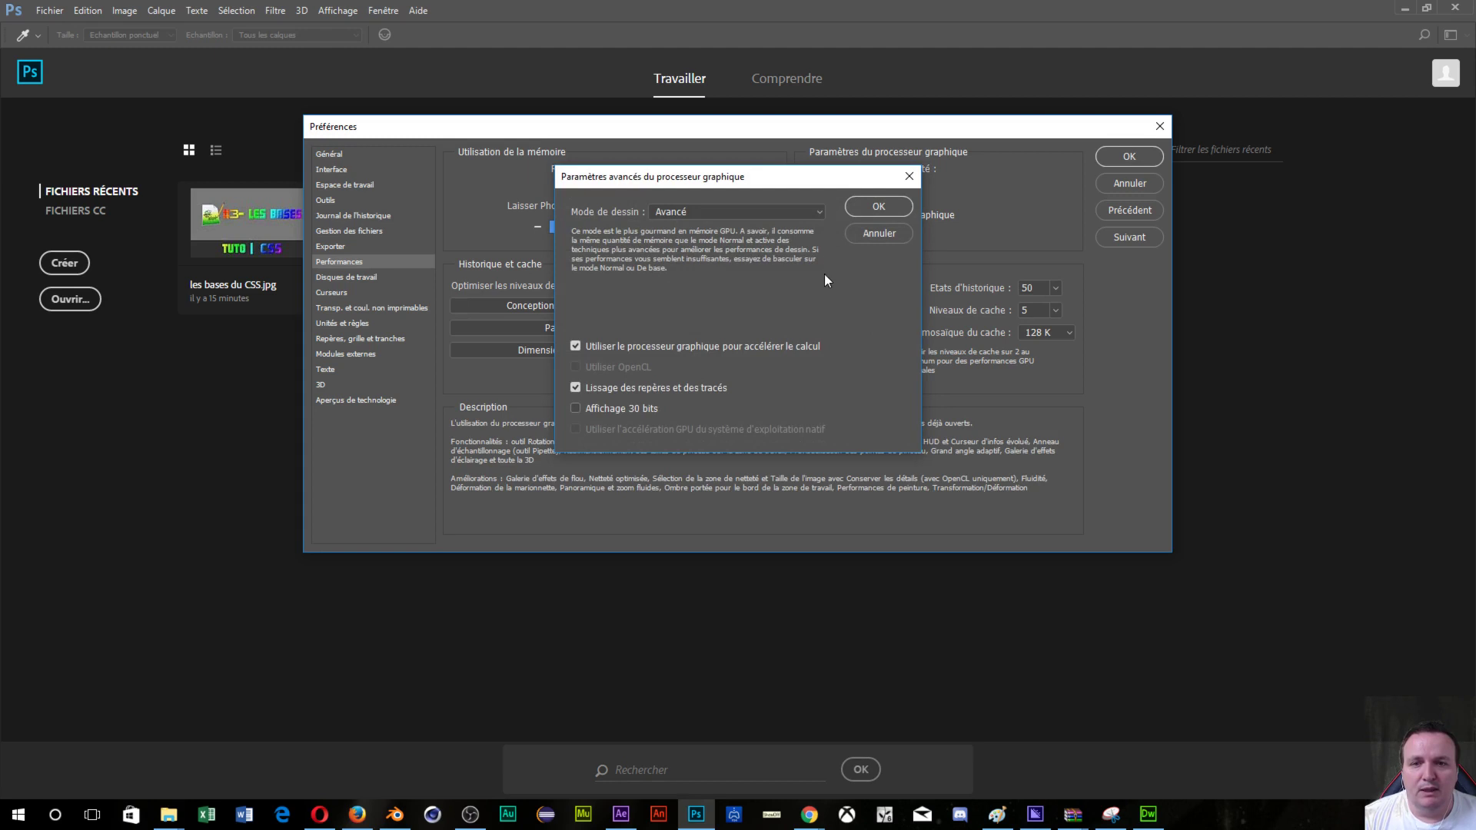
click(818, 214)
click(819, 214)
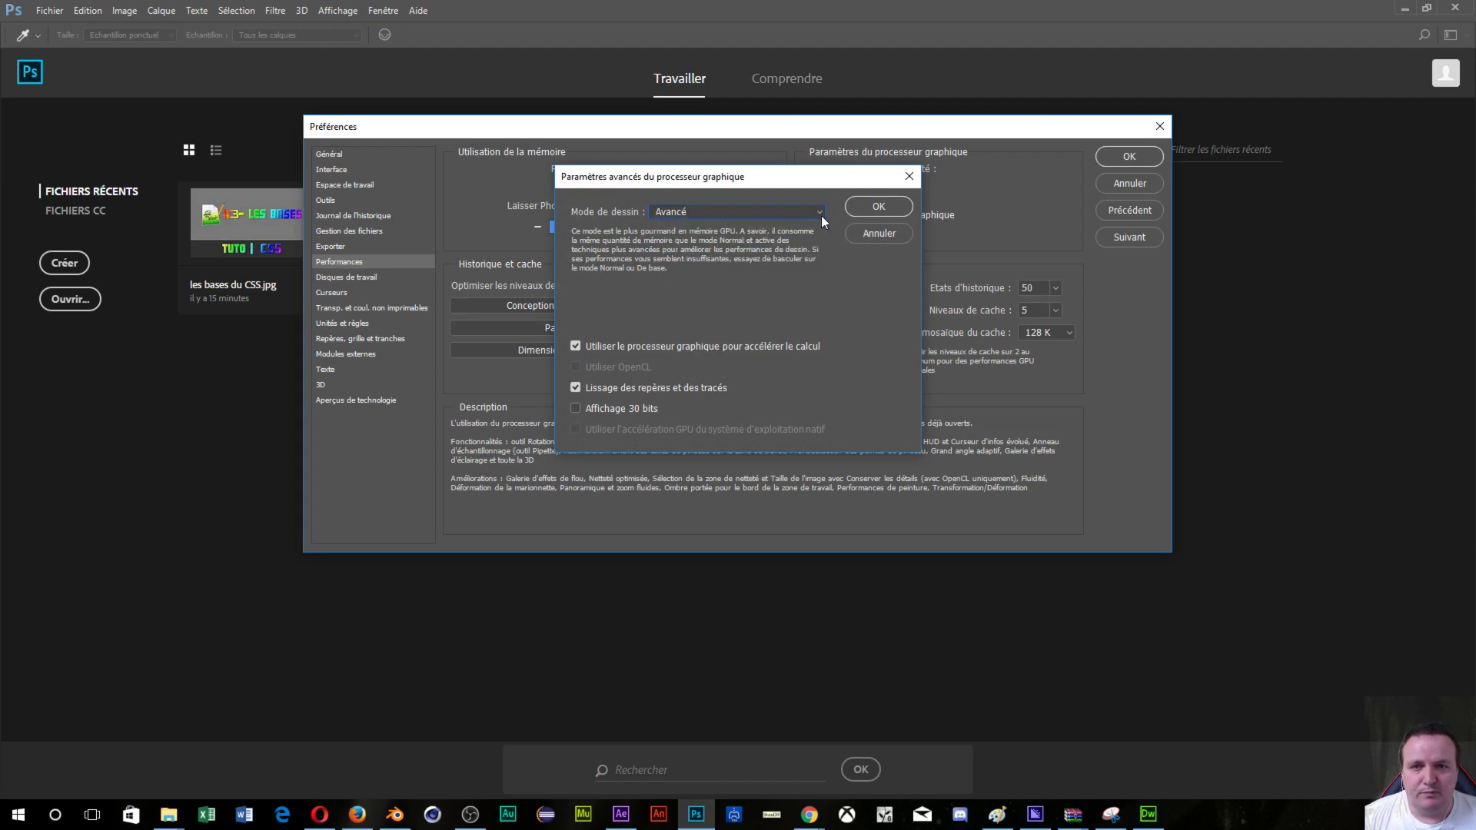
click(815, 213)
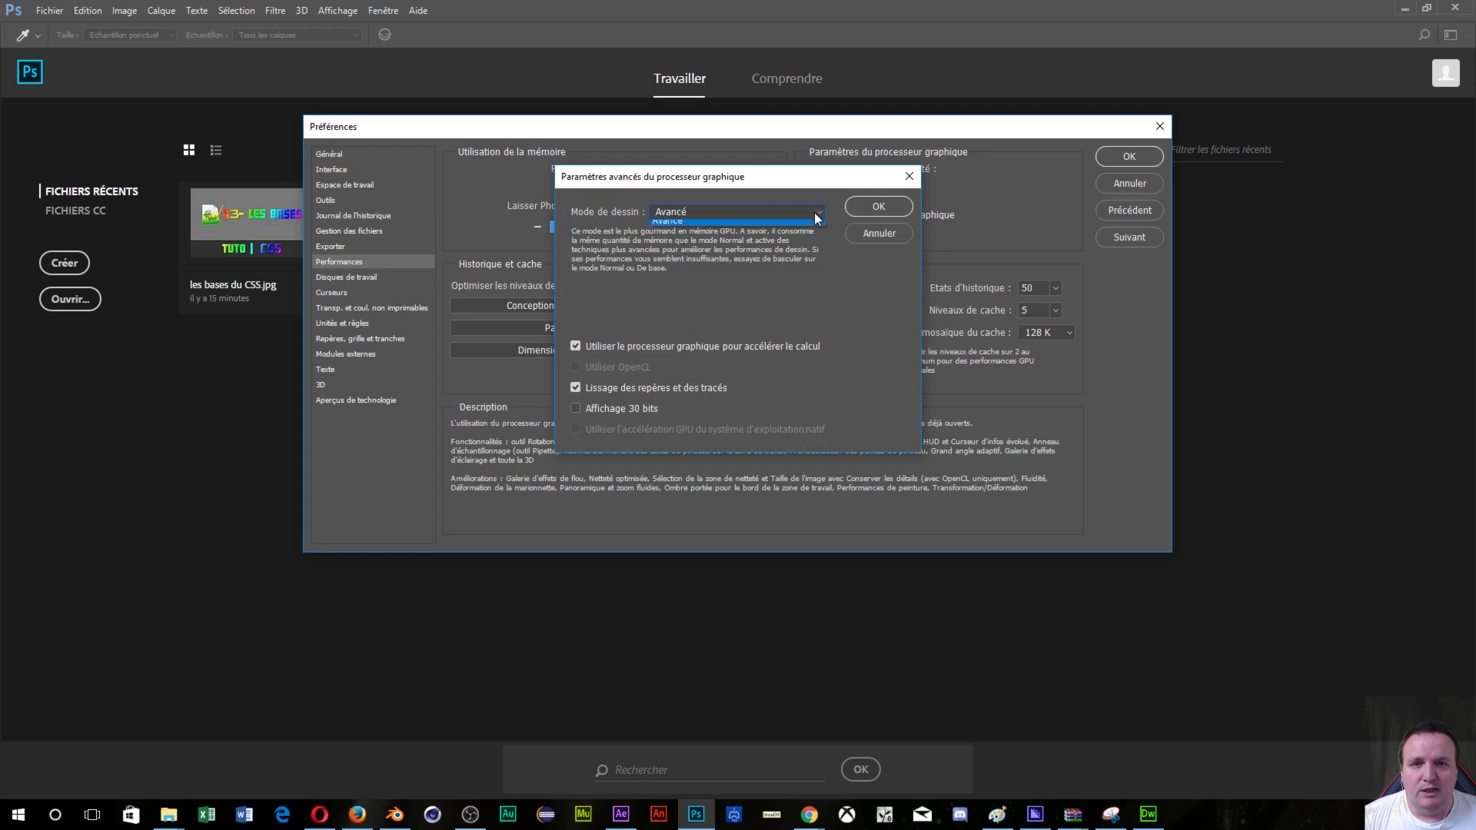
click(735, 283)
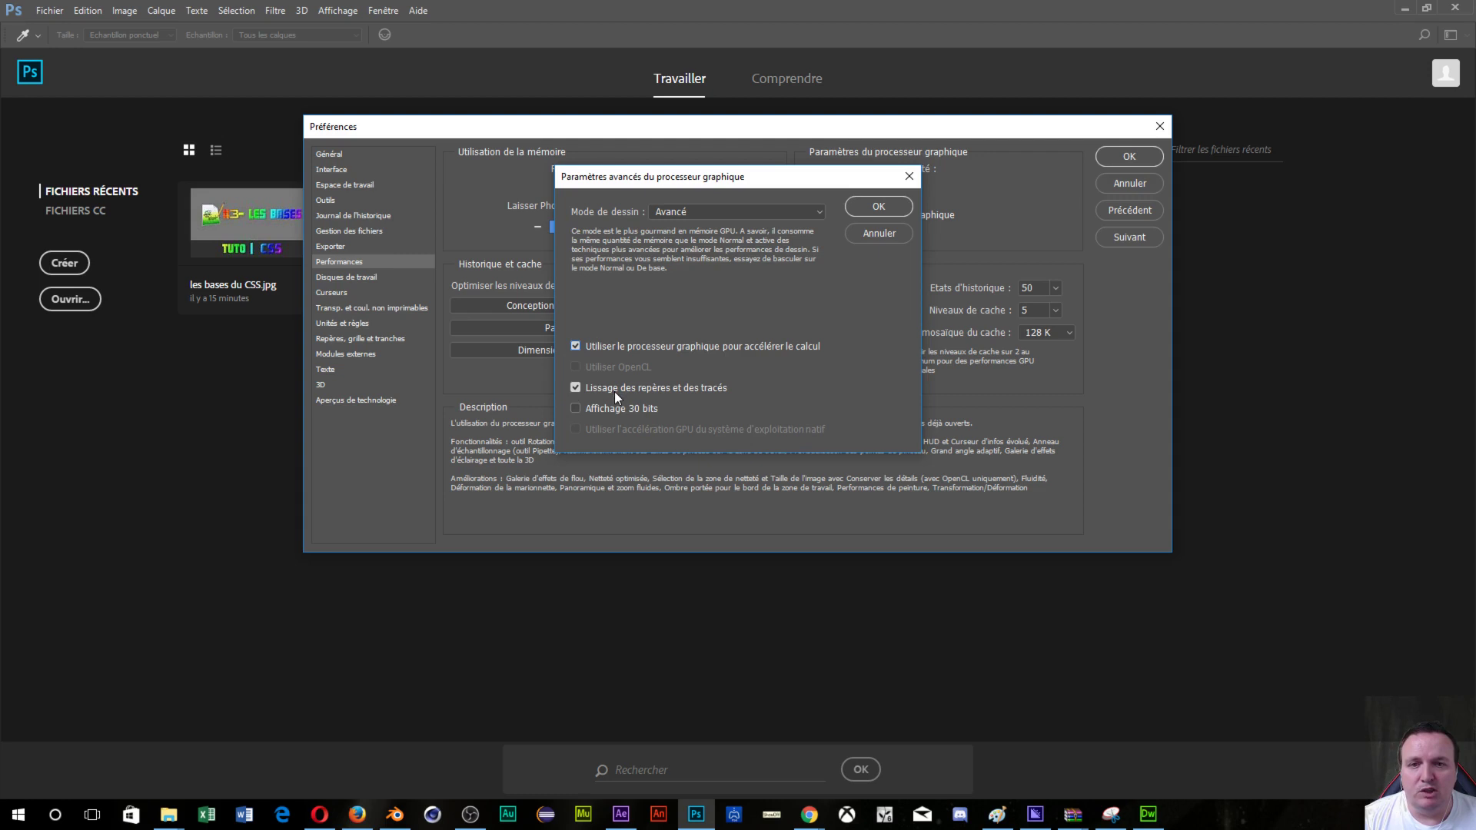
click(878, 209)
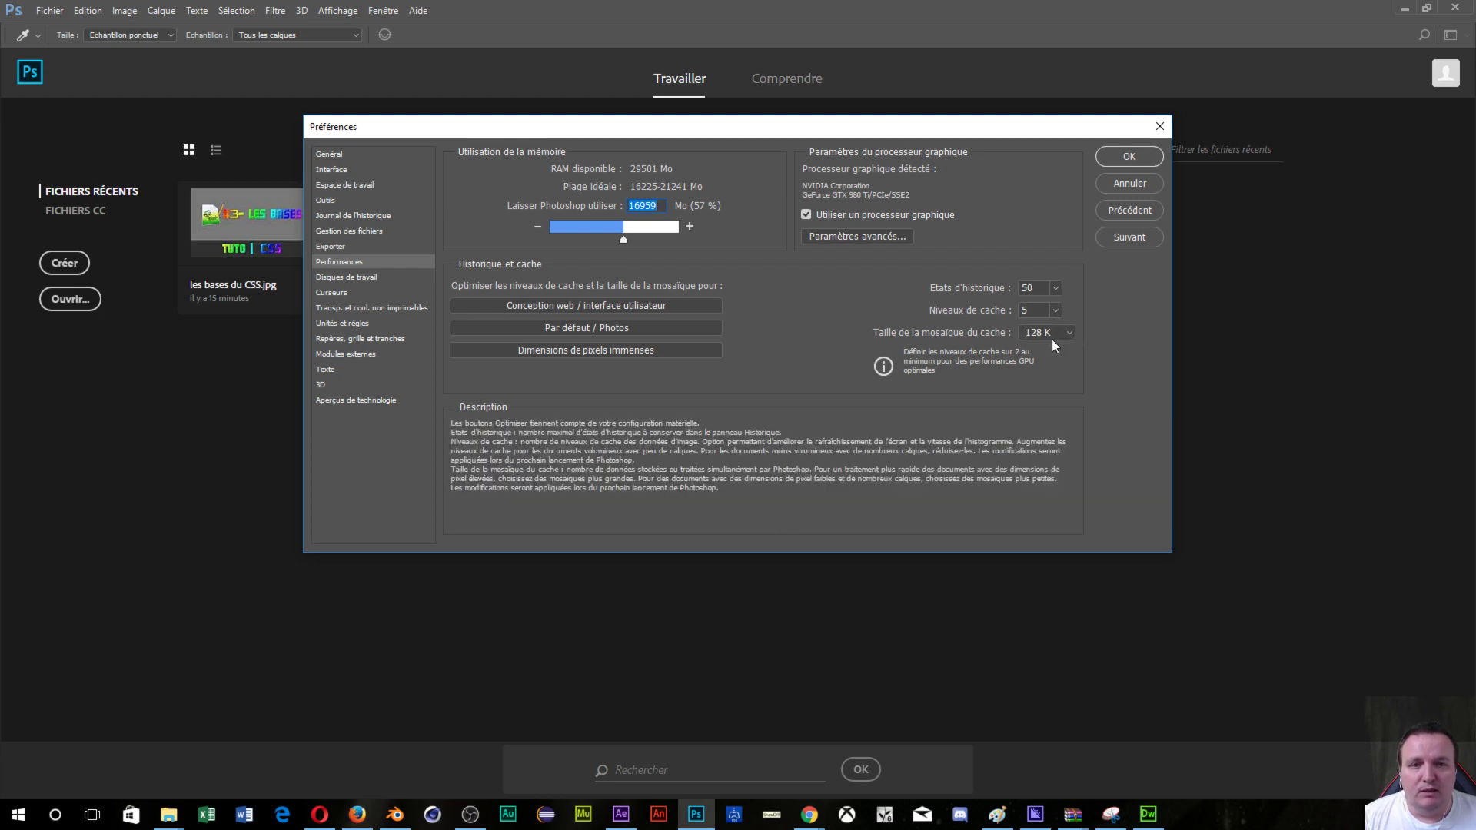
- Set the number of history states to 50 and save the preferences
click(1057, 284)
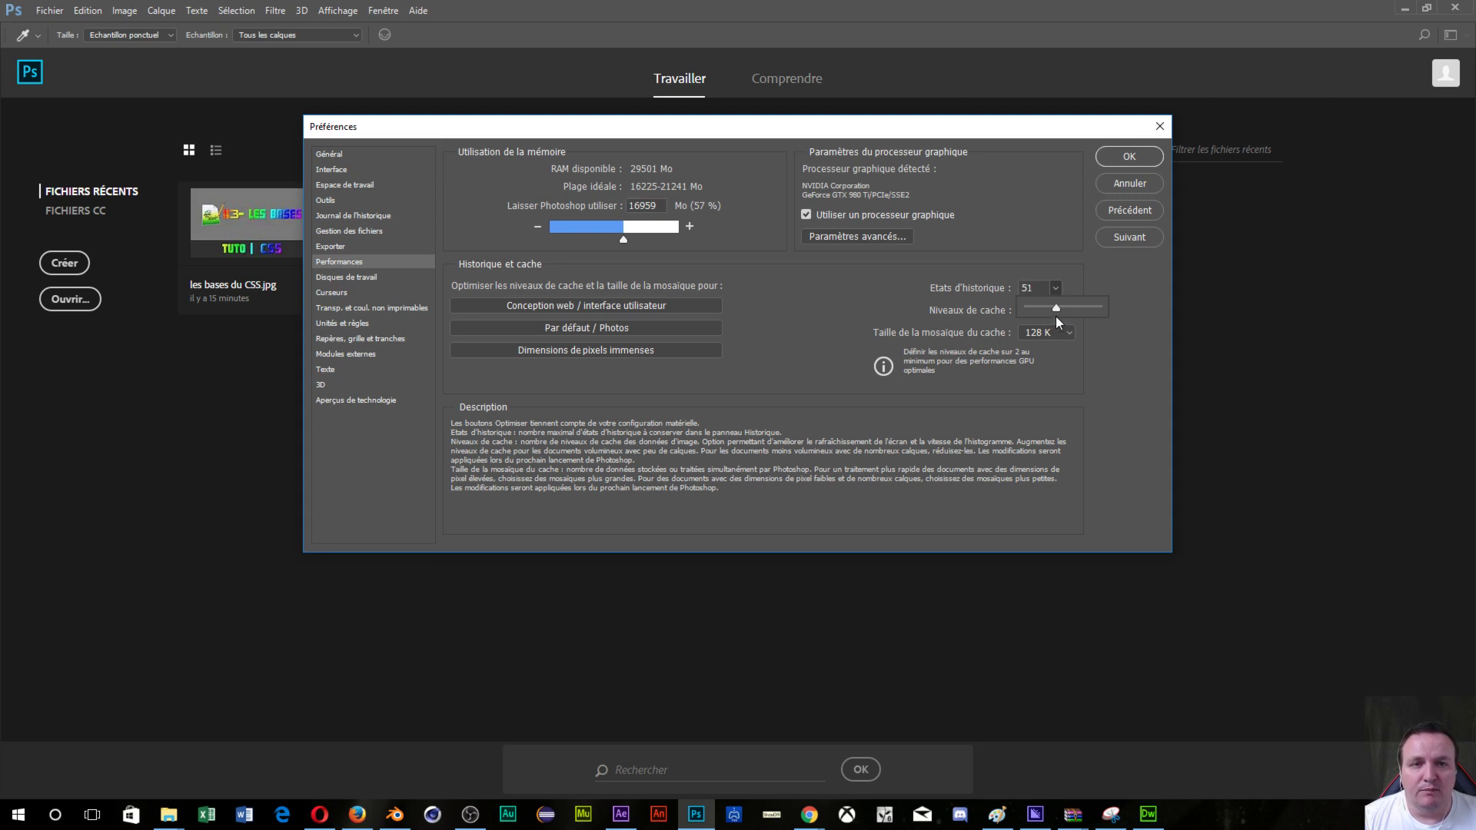
click(1035, 292)
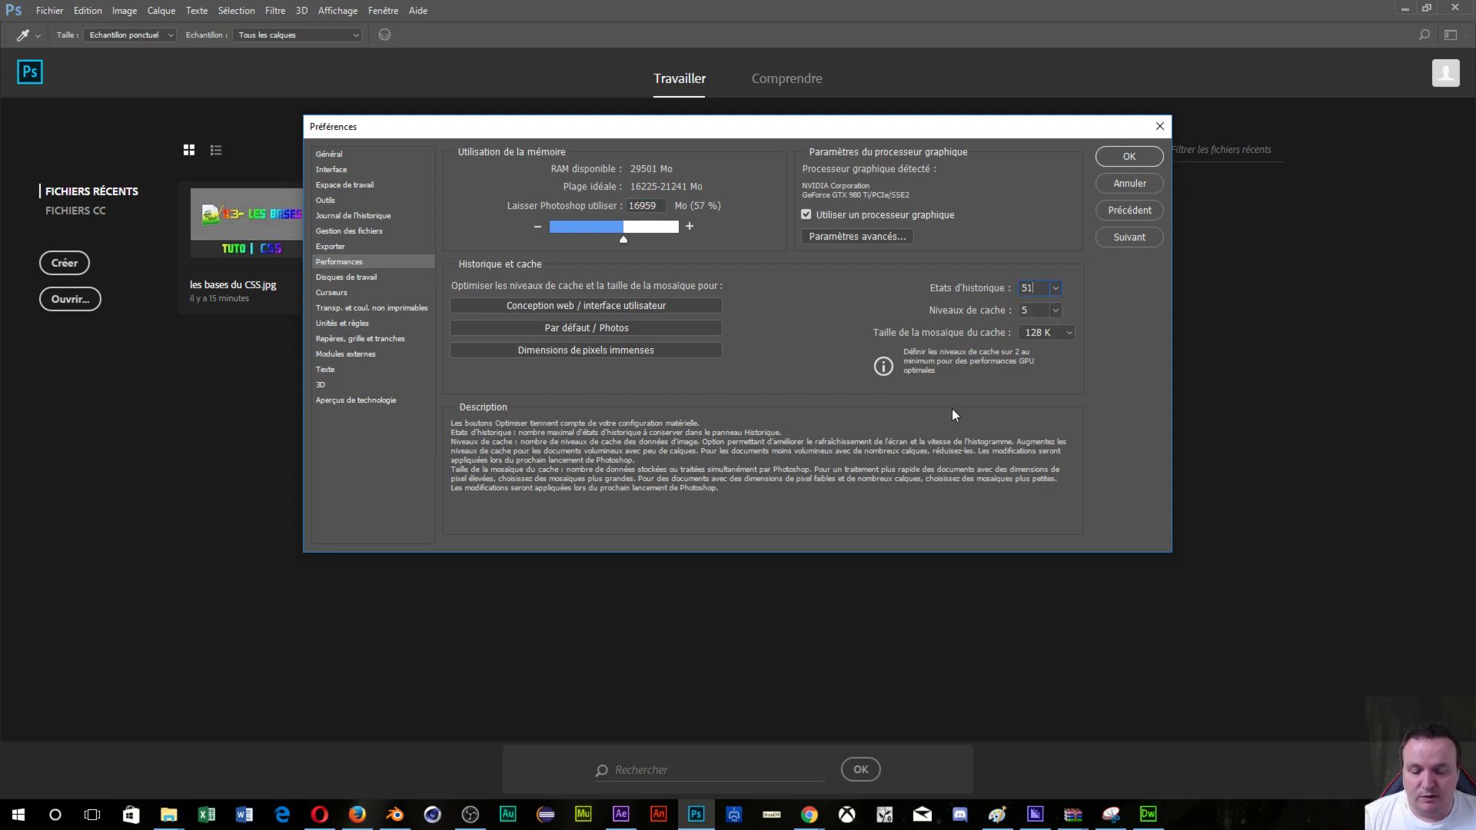
key(BackSpace)
text(0)
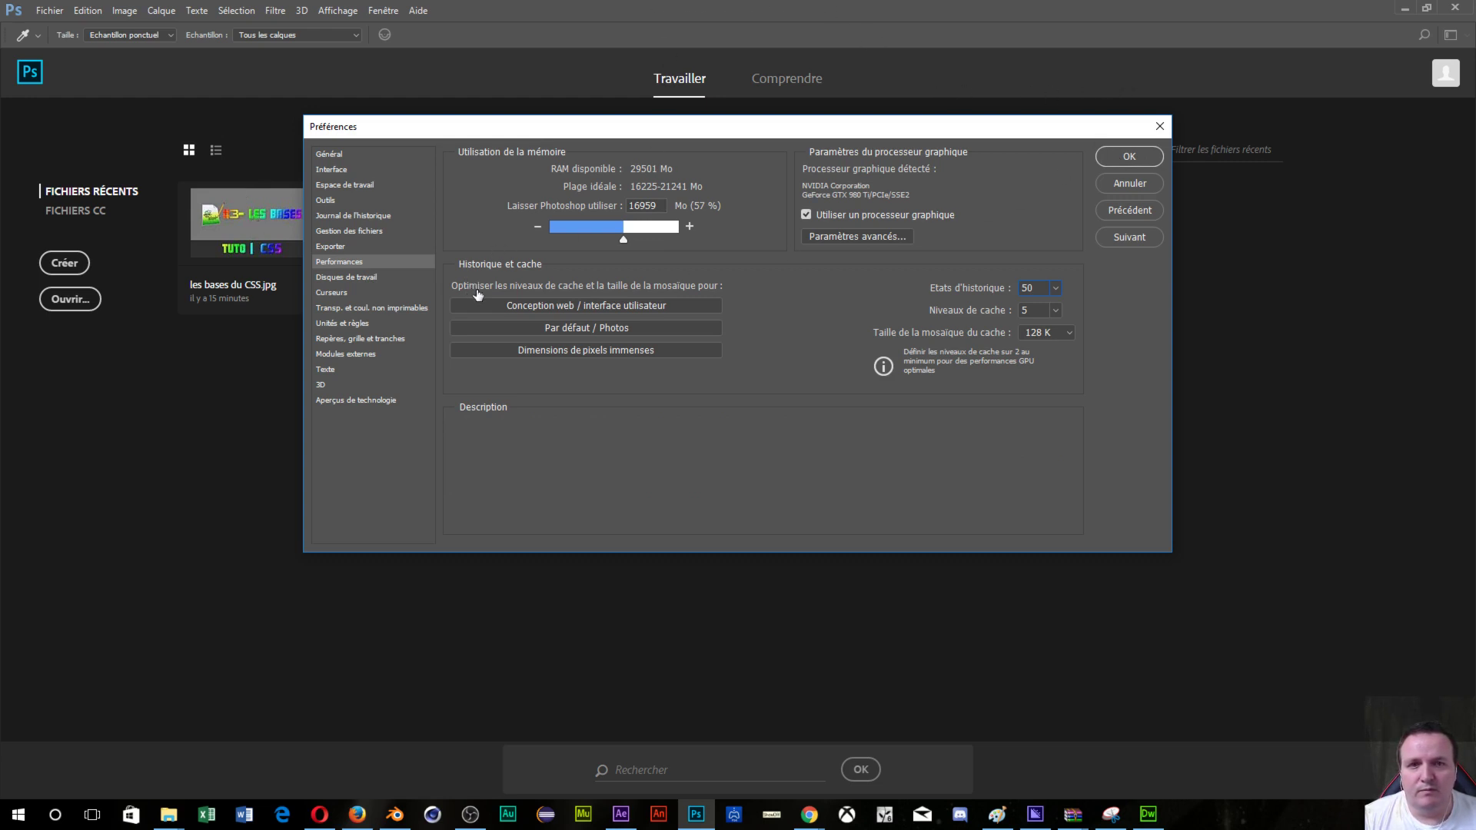
key(Return)
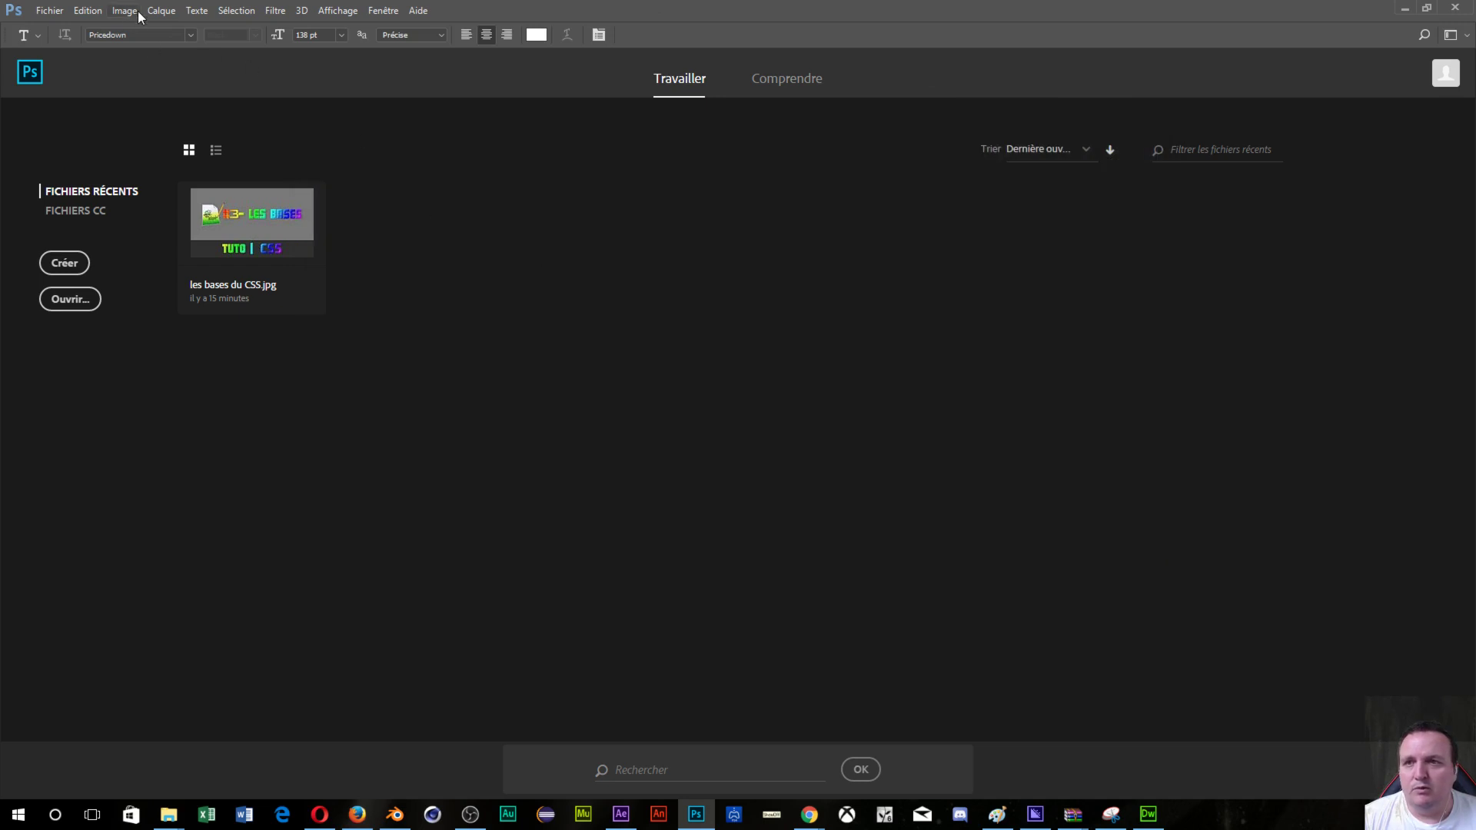
- Make D:\ the active scratch disk instead of C:\ and save the preferences
click(95, 11)
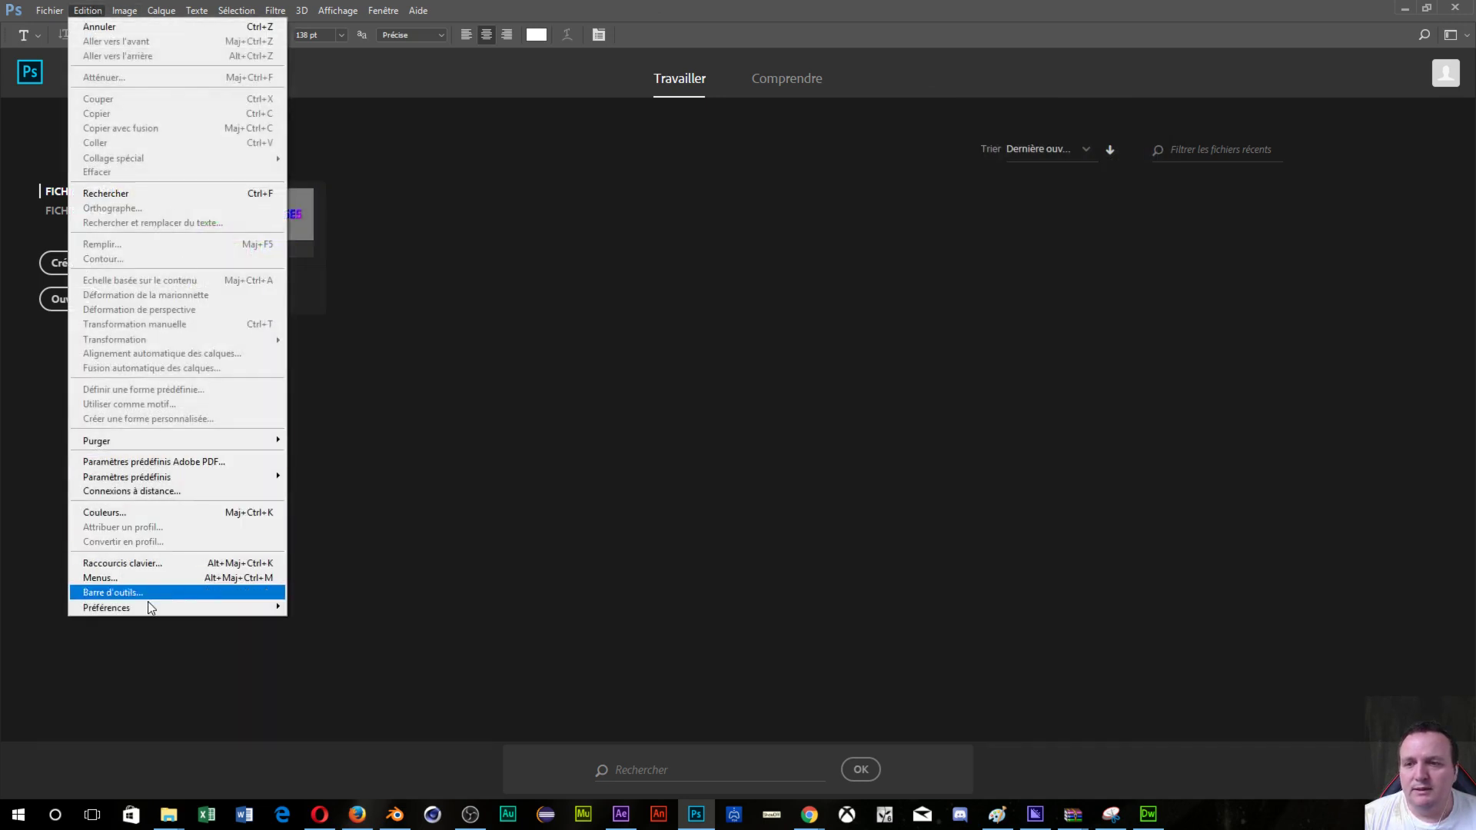
mouse_move(149, 606)
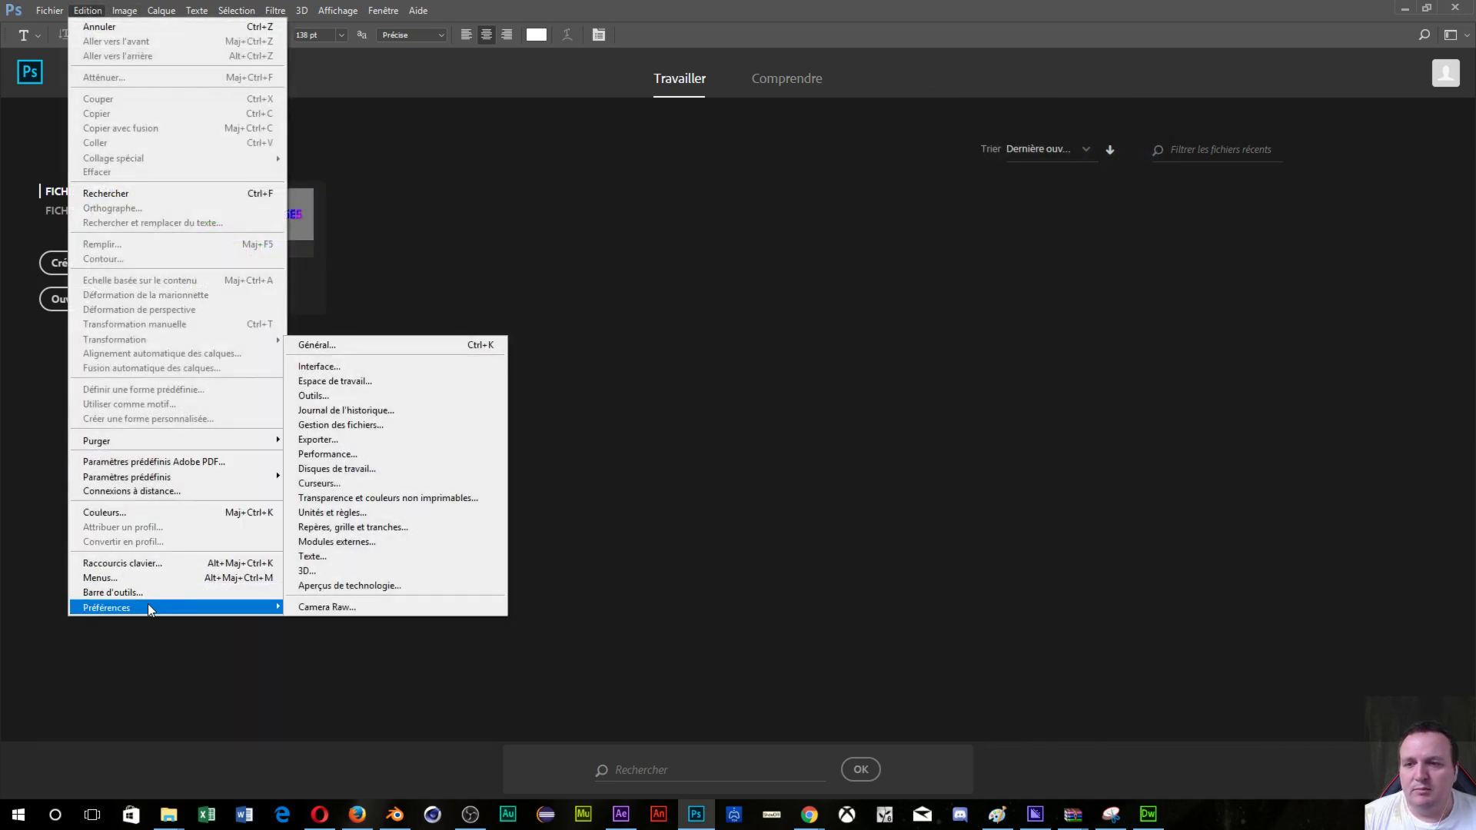
click(357, 470)
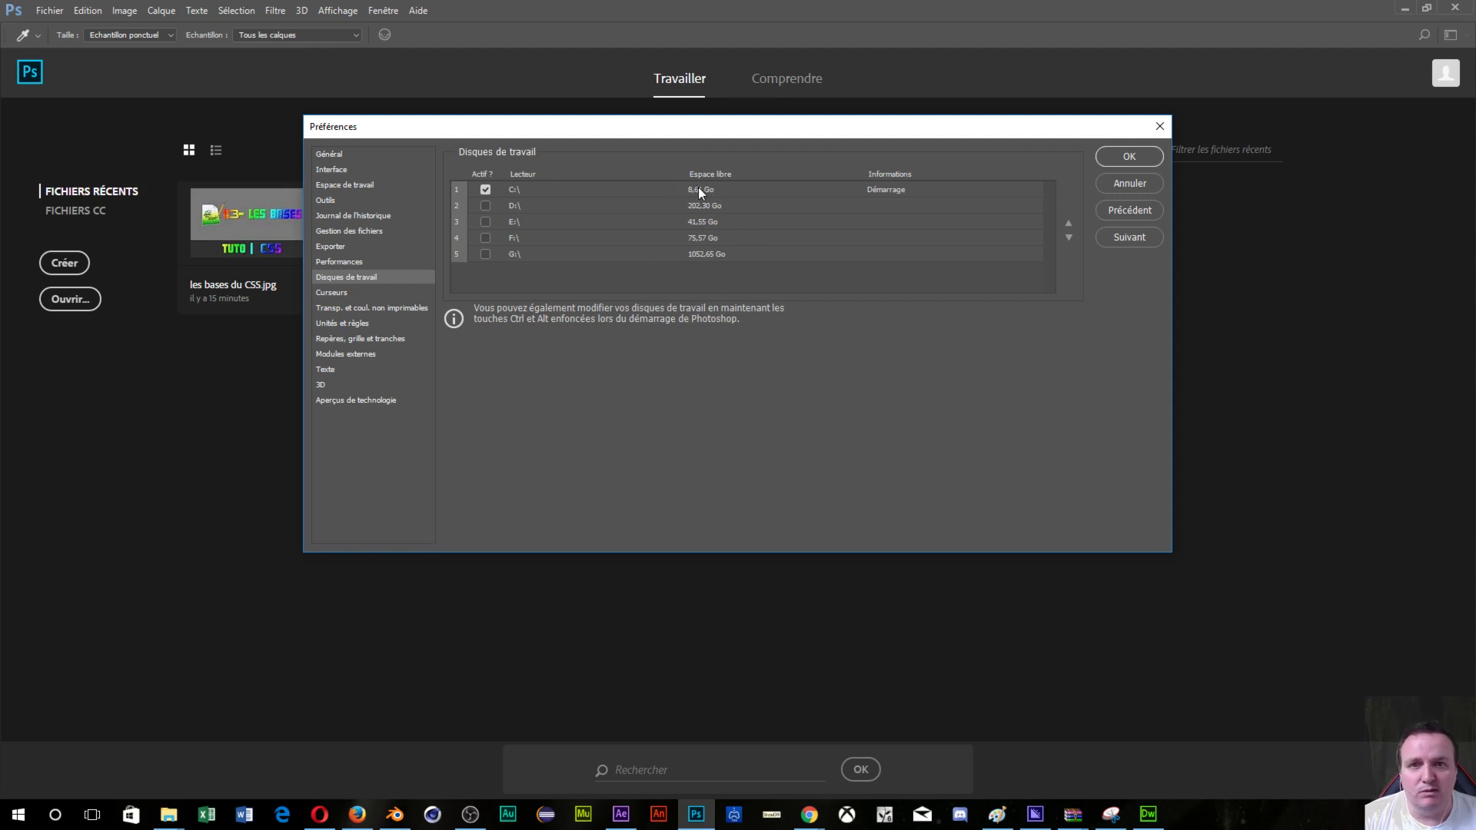
click(485, 206)
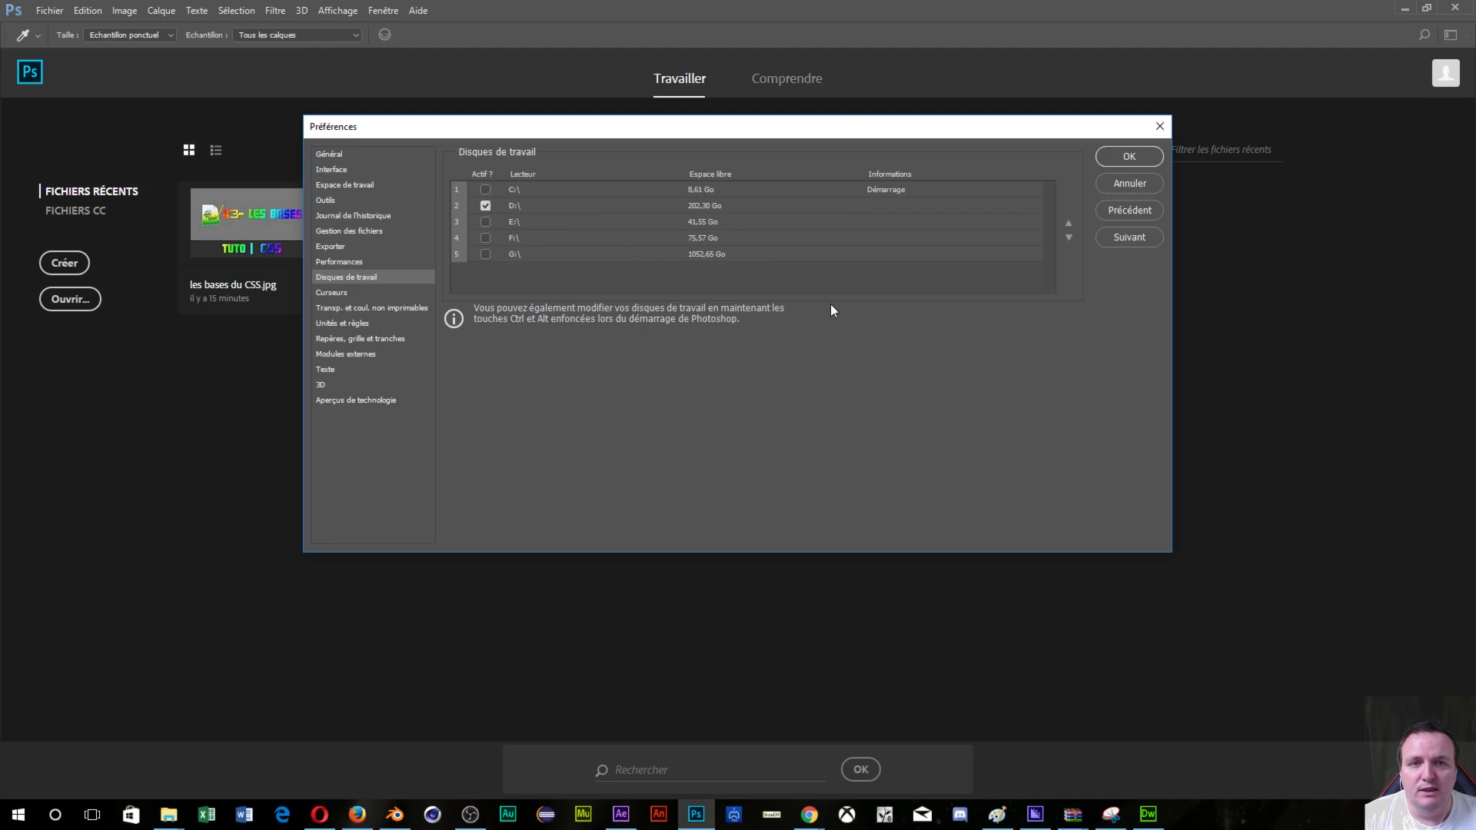
click(1128, 156)
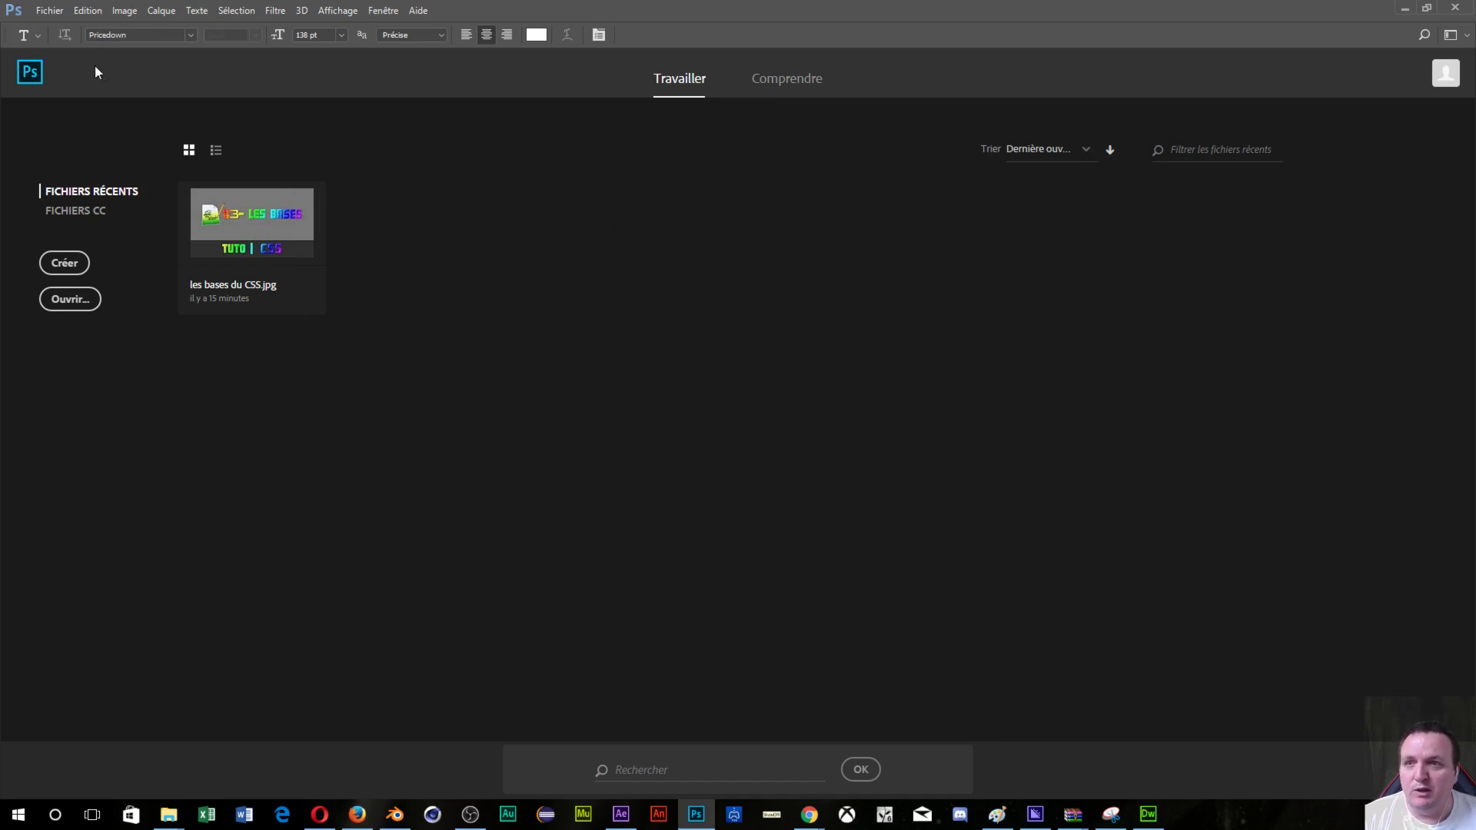
- Set the Performance memory allotment to 20492 Mo (69 %), optimise the cache for "Par défaut / Photos", and save after checking the scratch disks
click(98, 16)
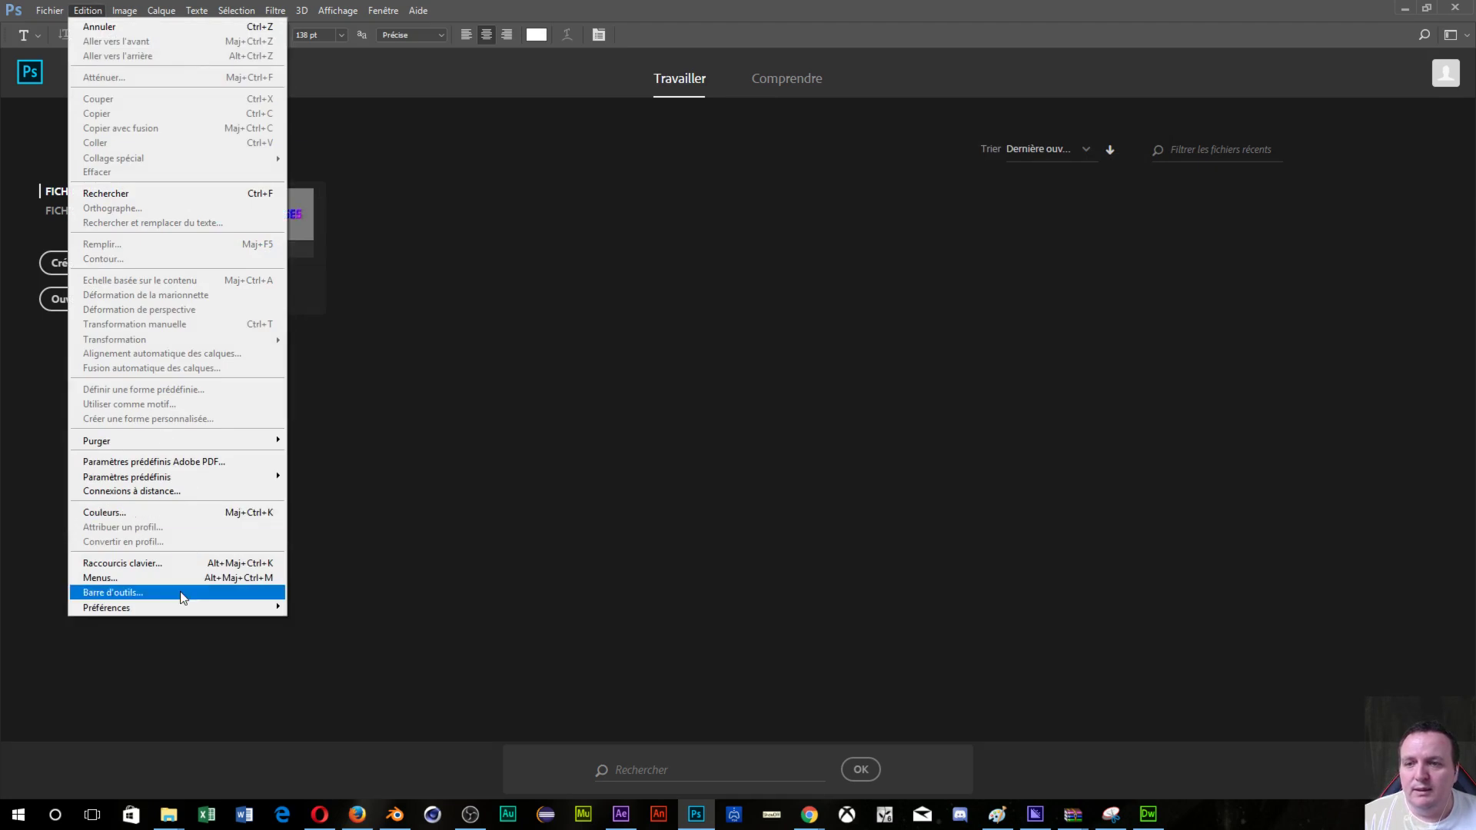
mouse_move(171, 607)
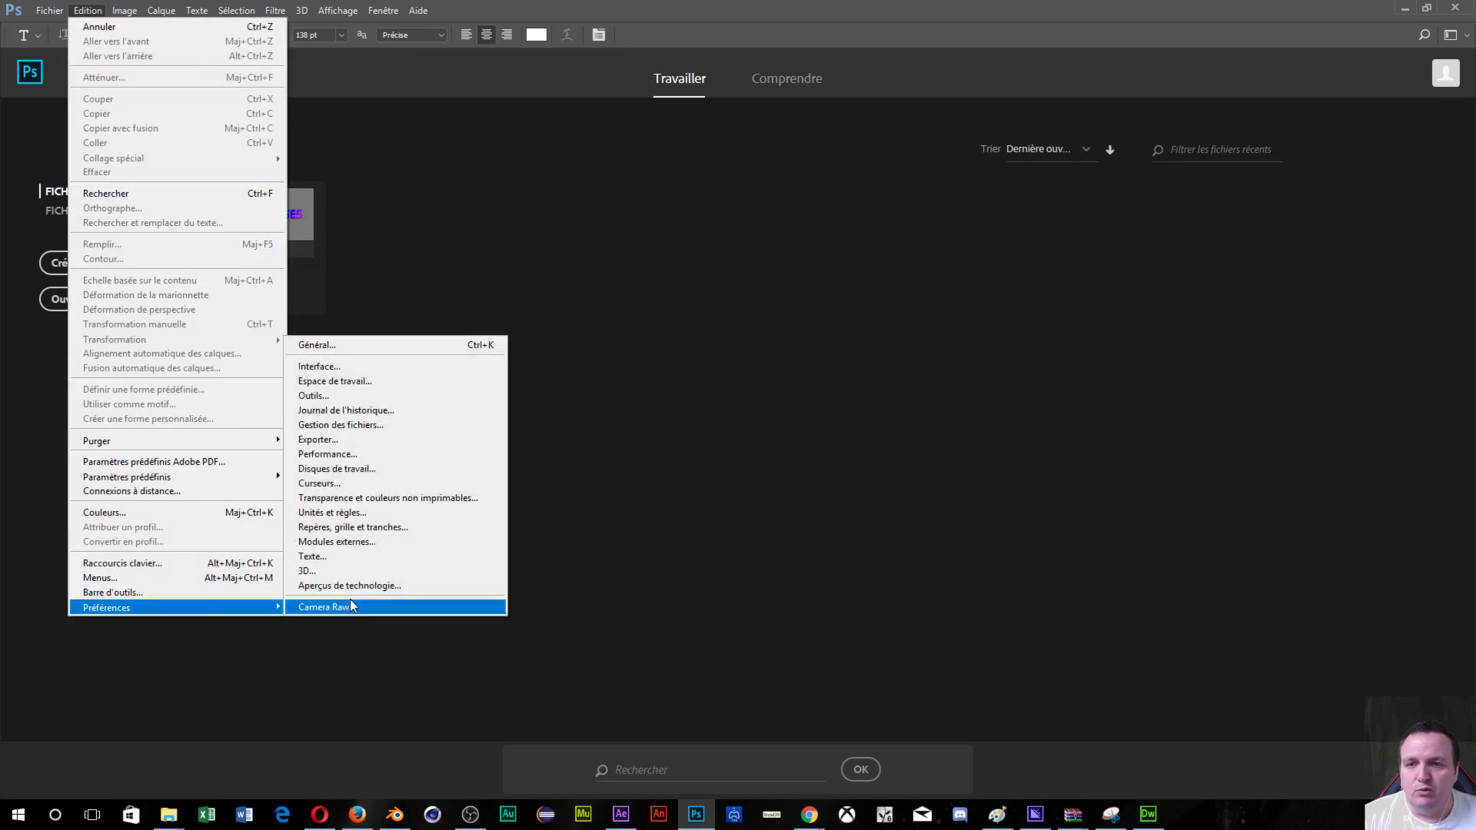
click(334, 465)
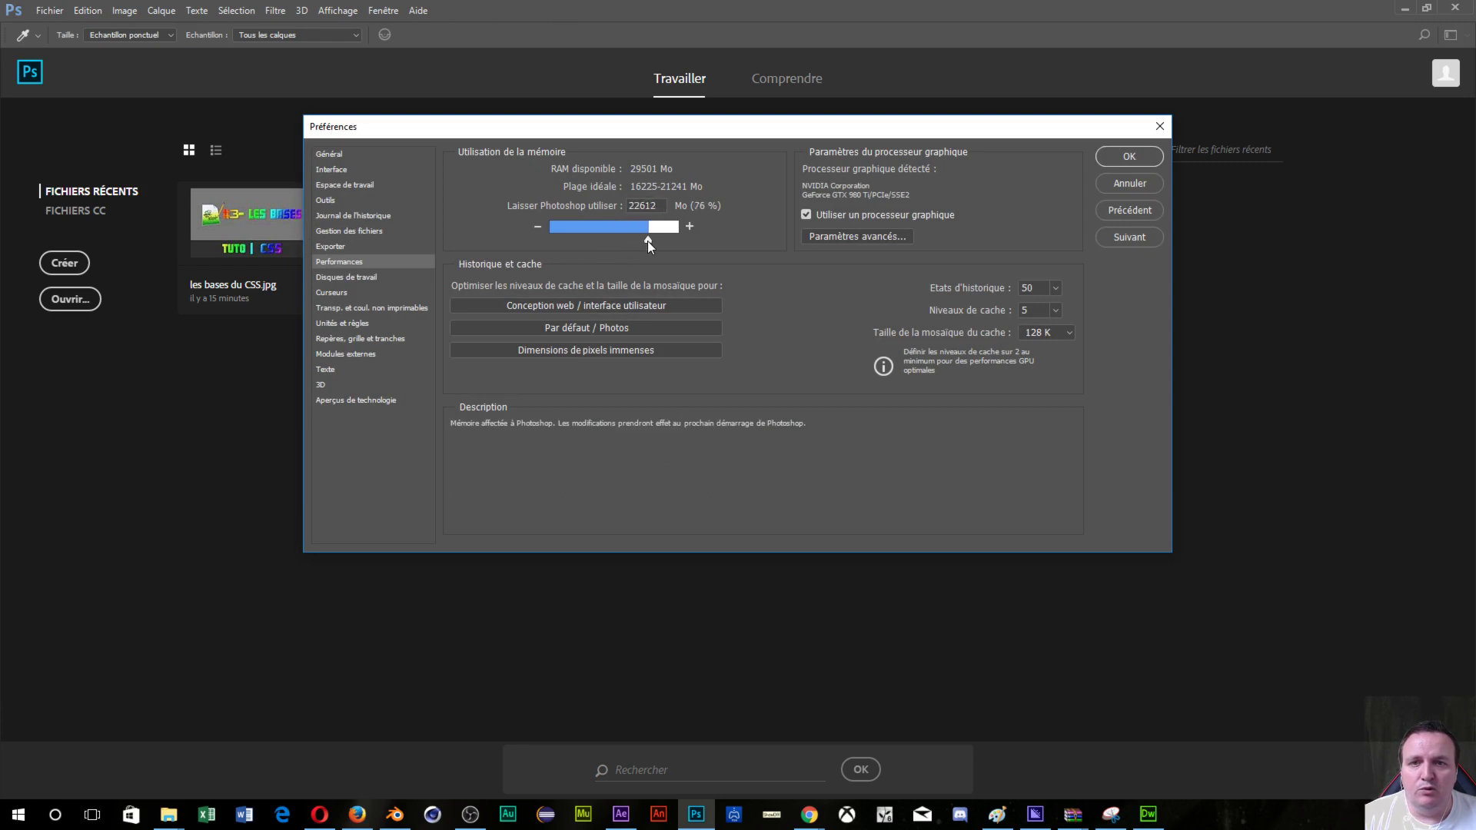
drag(648, 241, 639, 238)
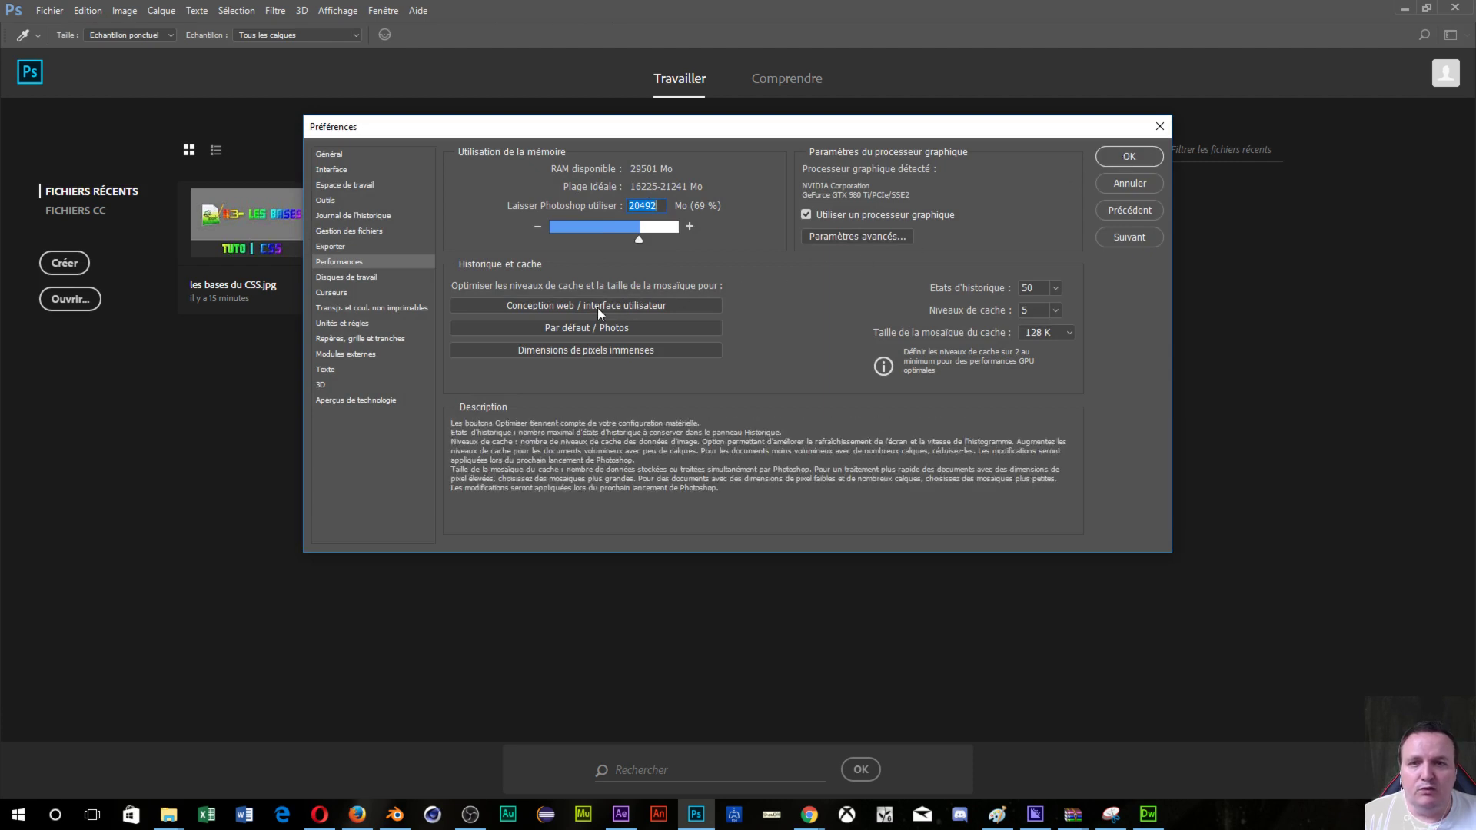
click(585, 329)
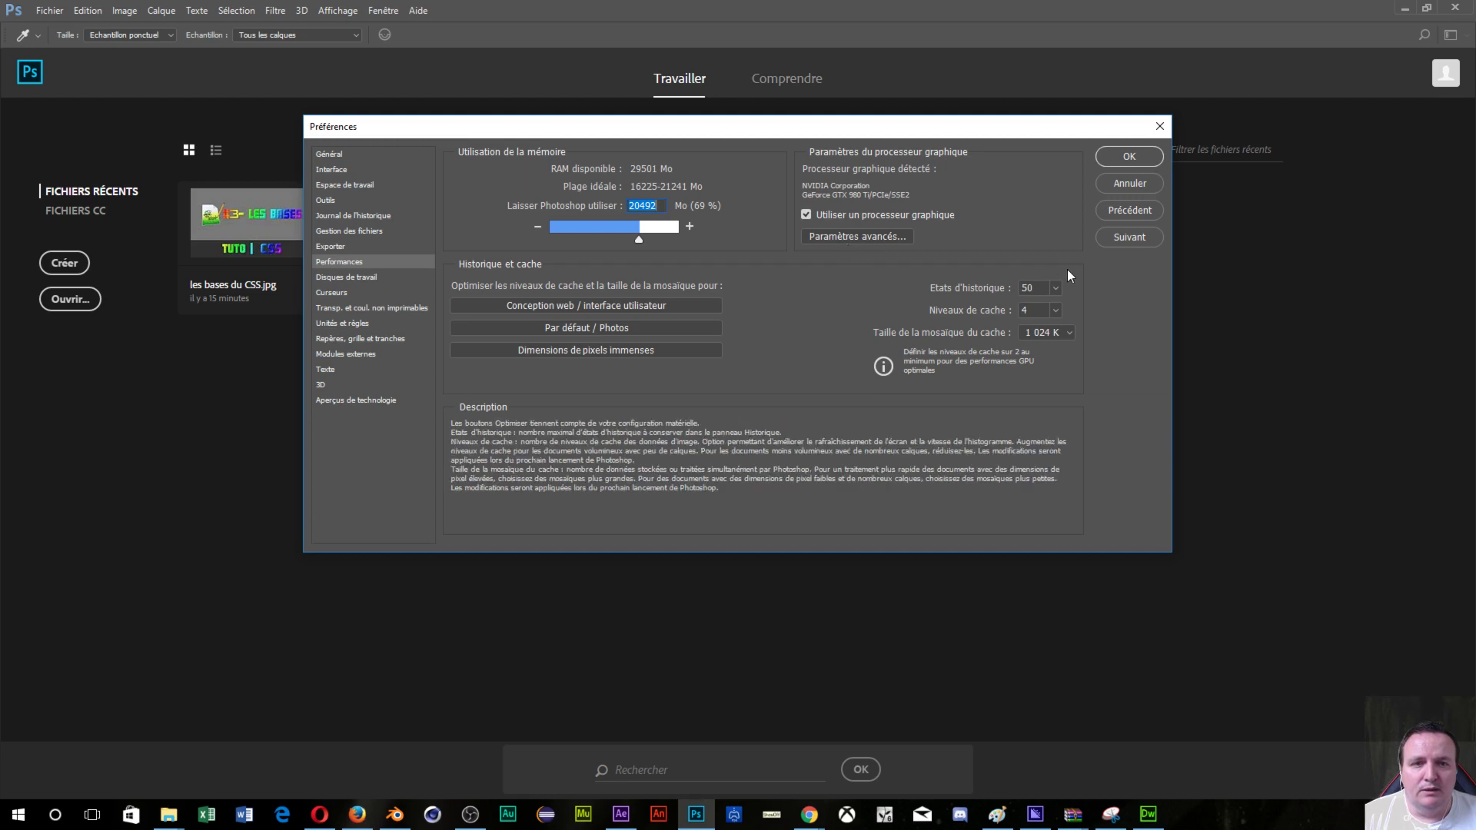
click(354, 278)
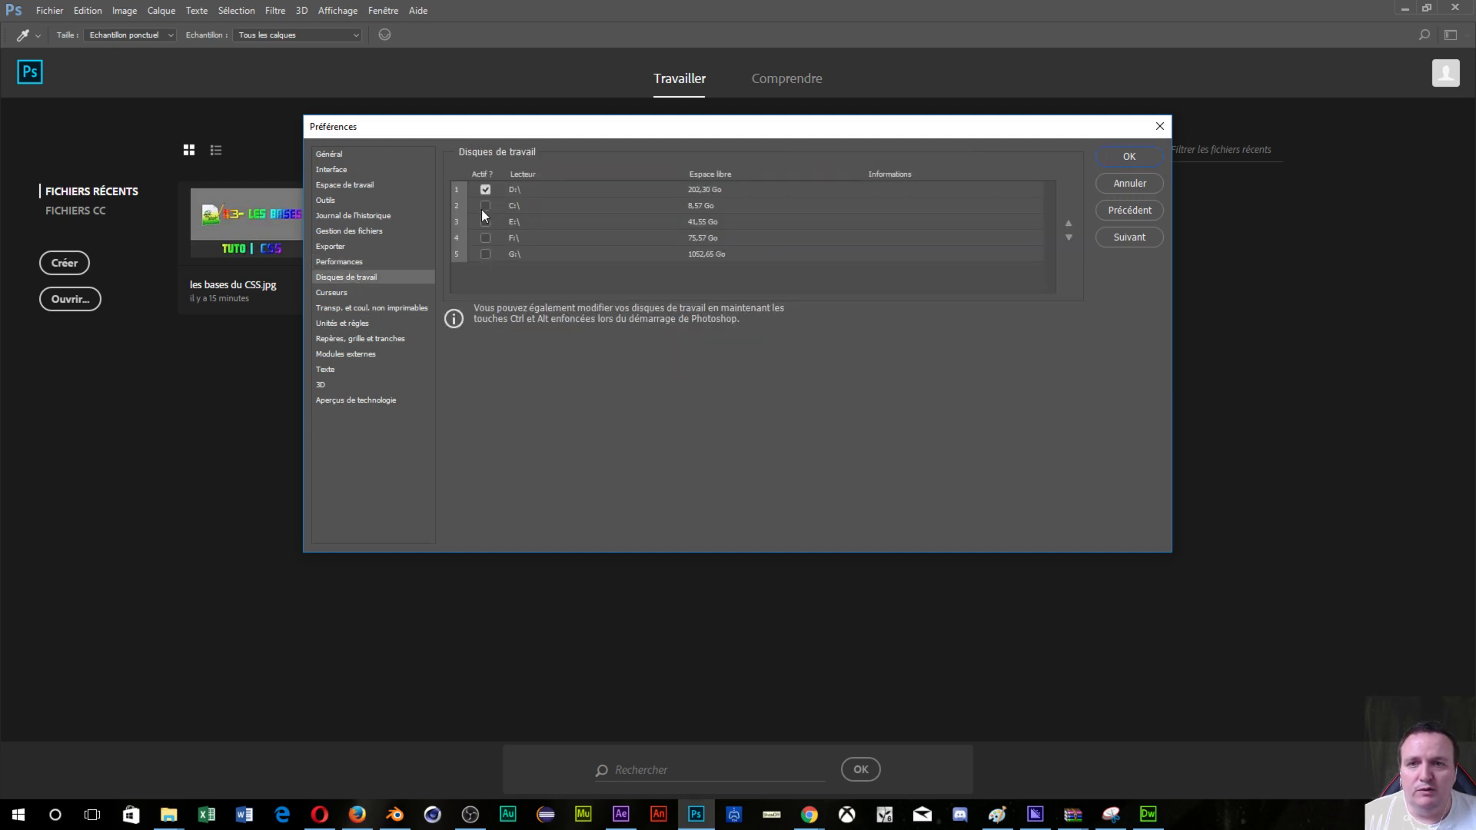
click(1130, 157)
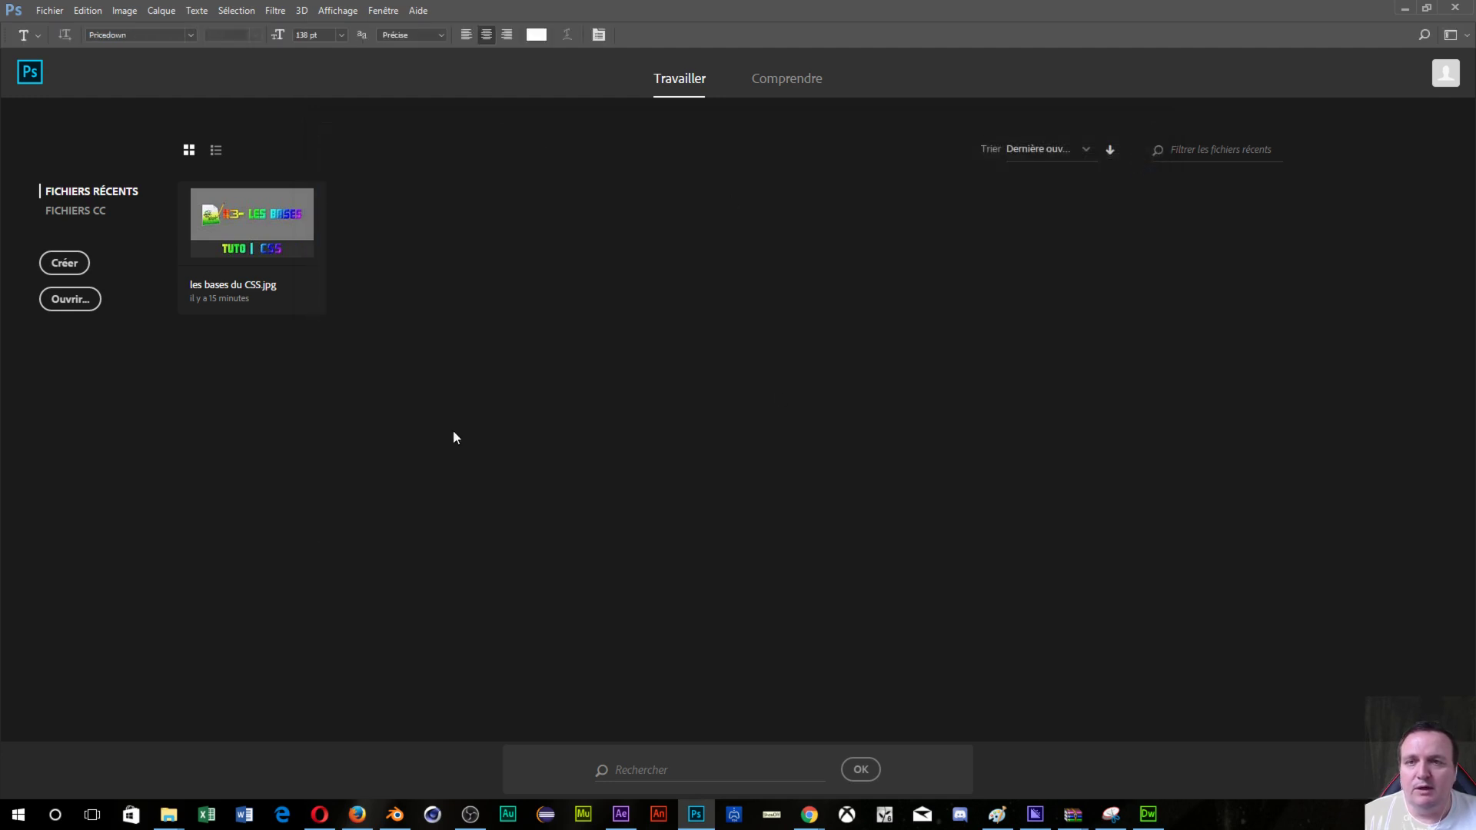